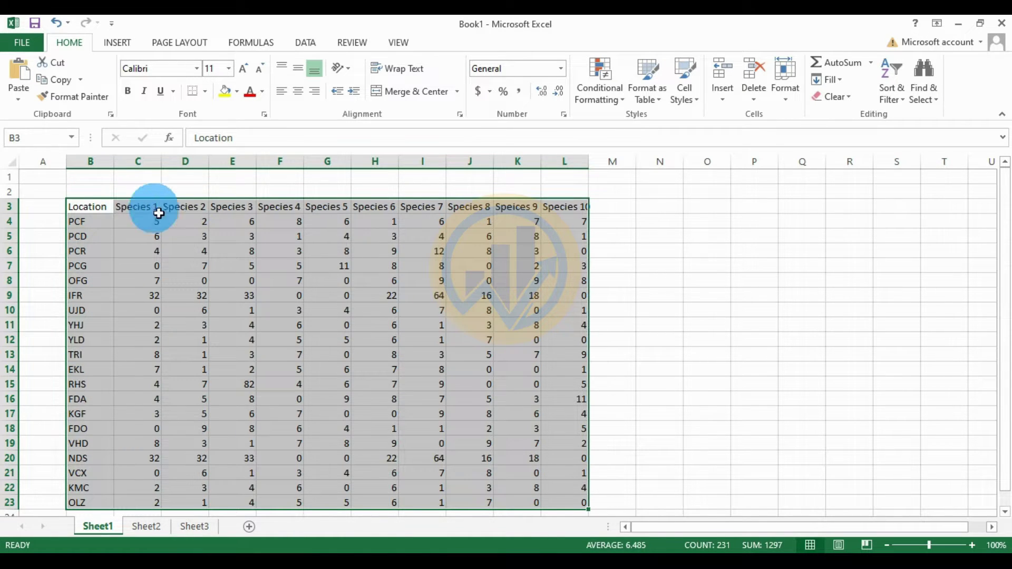
# Step: Copy the Excel table B3:L23, with the Location column and Species 1–10 counts, to the clipboard
pyautogui.click(791, 295)
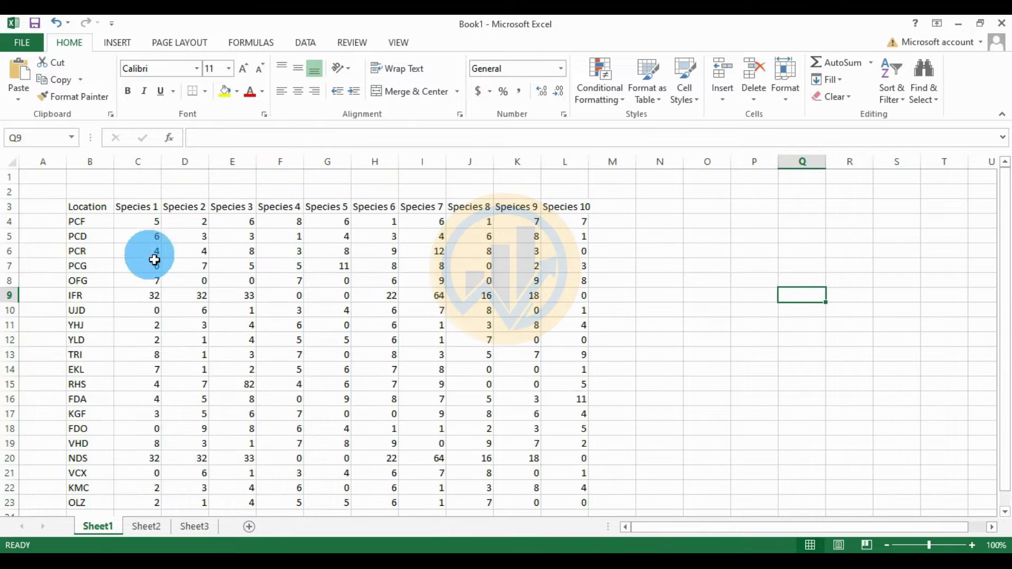
pyautogui.click(104, 212)
pyautogui.rightClick(103, 212)
pyautogui.press('Escape')
pyautogui.moveTo(90, 208)
pyautogui.mouseDown()
pyautogui.moveTo(158, 468)
pyautogui.moveTo(387, 503)
pyautogui.moveTo(568, 508)
pyautogui.mouseUp()
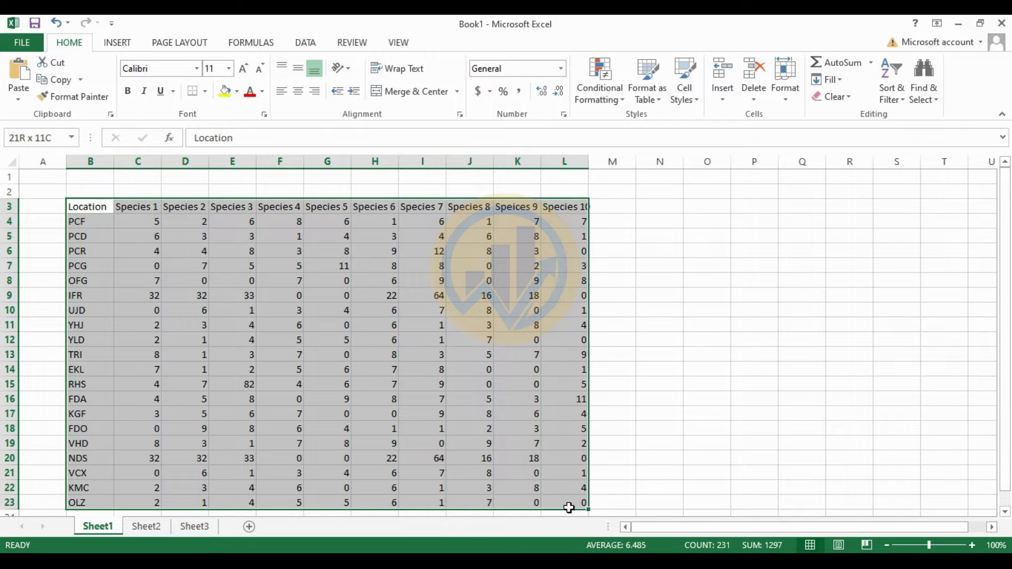
pyautogui.rightClick(228, 208)
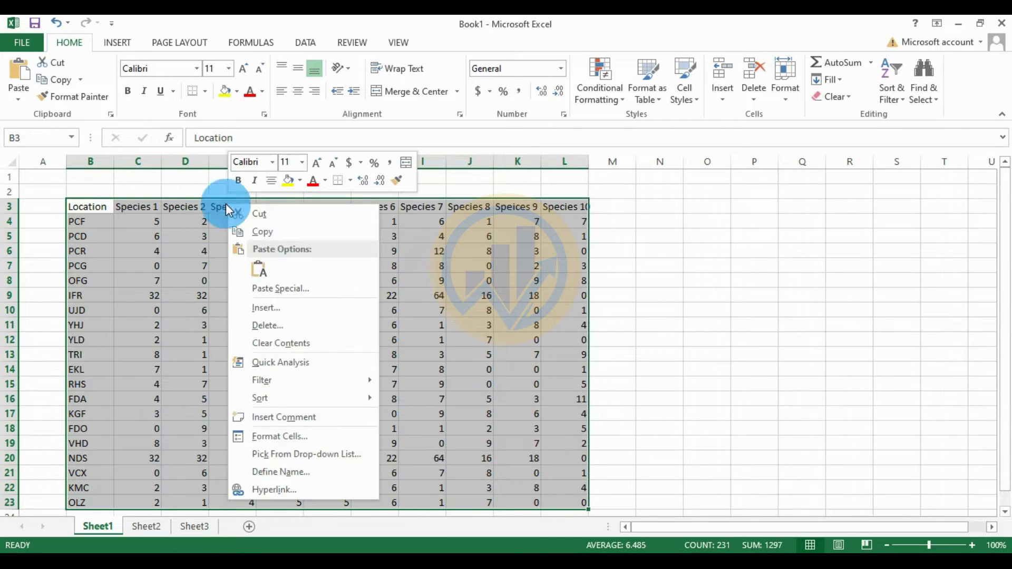
pyautogui.click(261, 232)
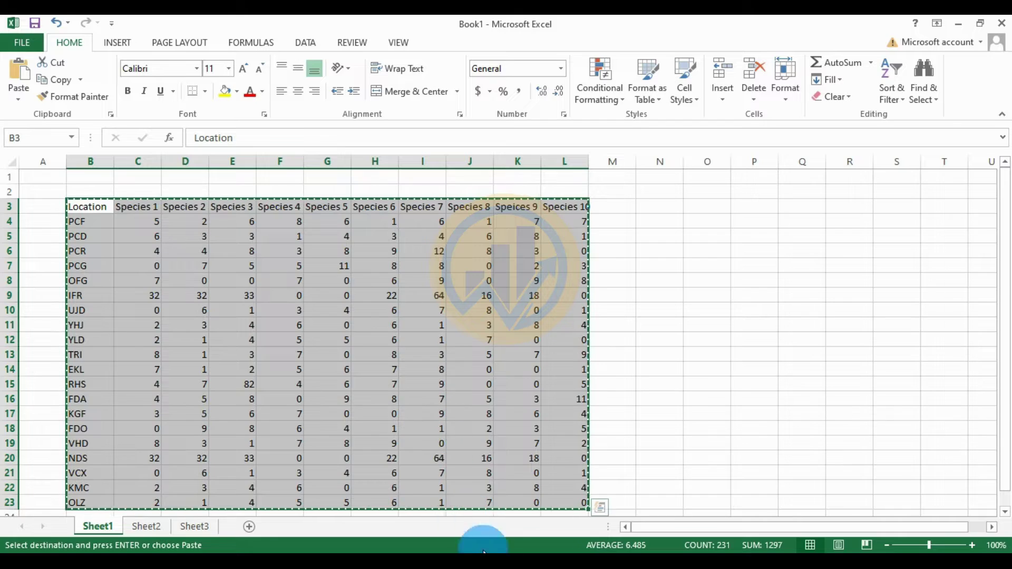
pyautogui.click(479, 548)
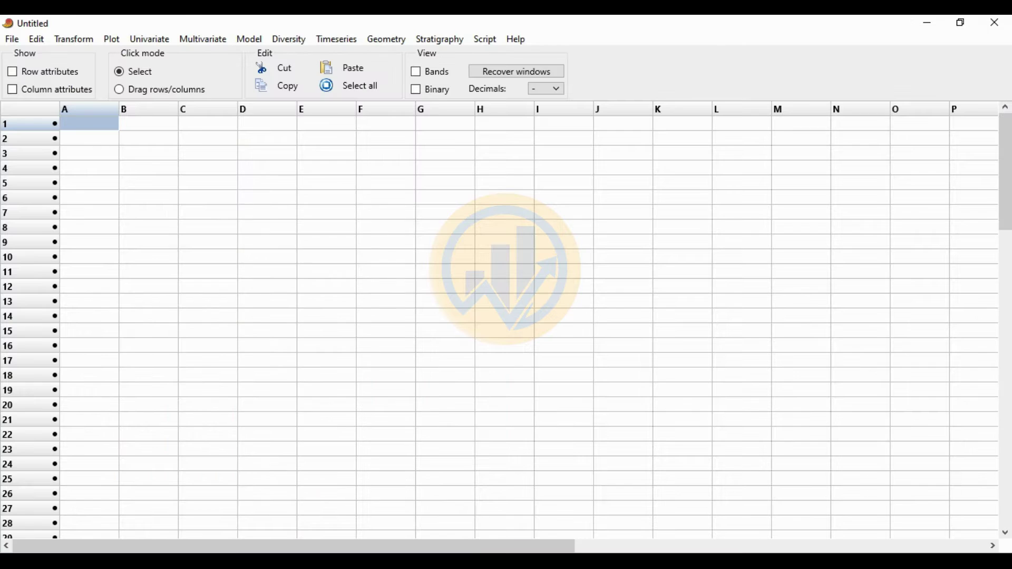
# Step: Paste the table into PAST with locations as row names and species as column names, then select all
pyautogui.click(12, 91)
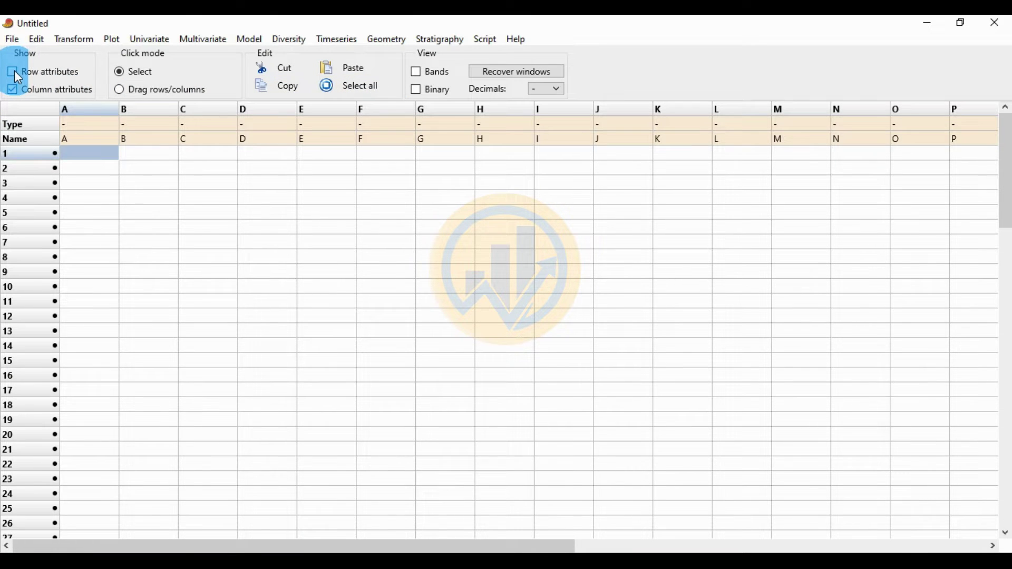
pyautogui.click(15, 71)
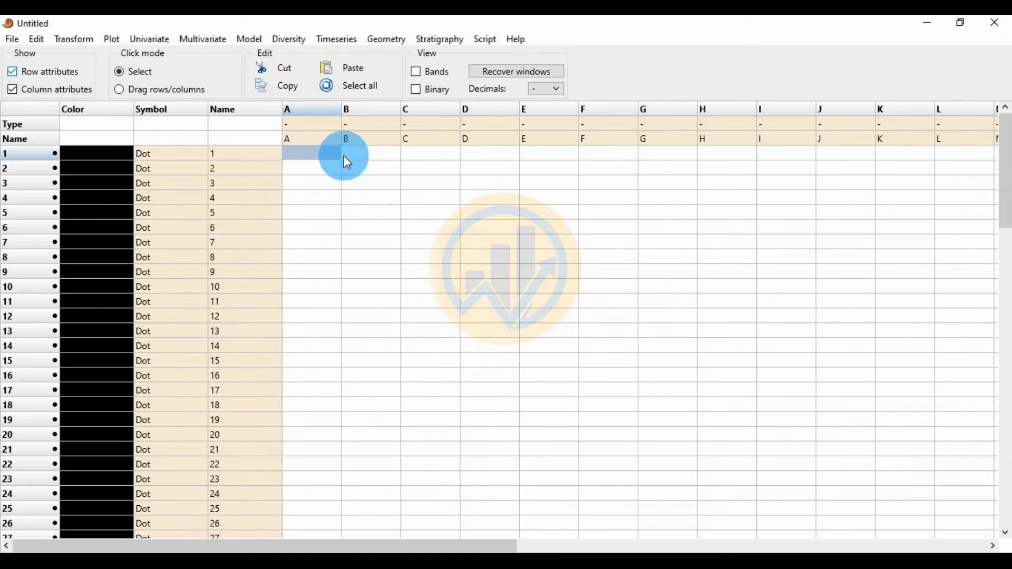
pyautogui.click(264, 139)
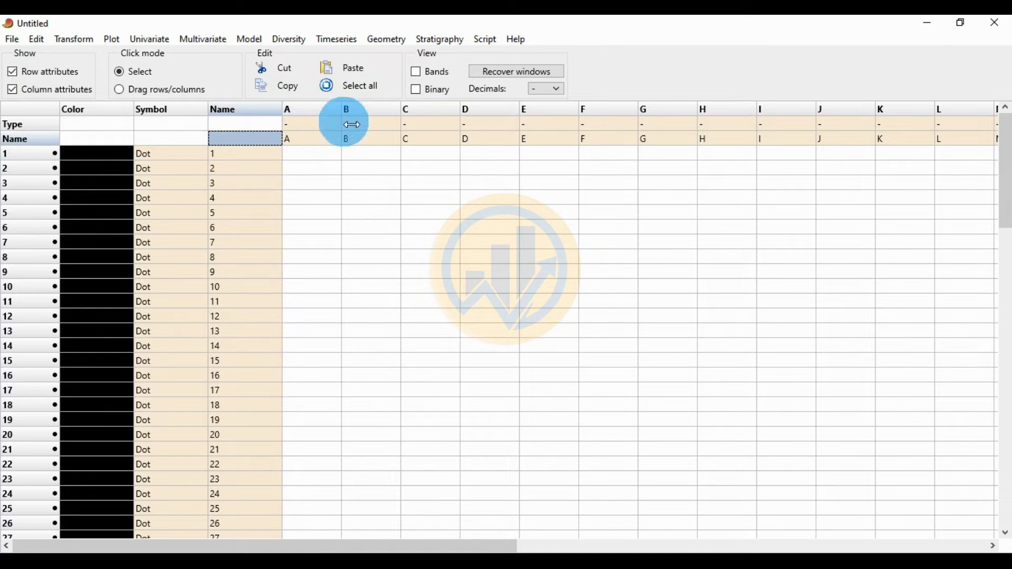
pyautogui.click(354, 68)
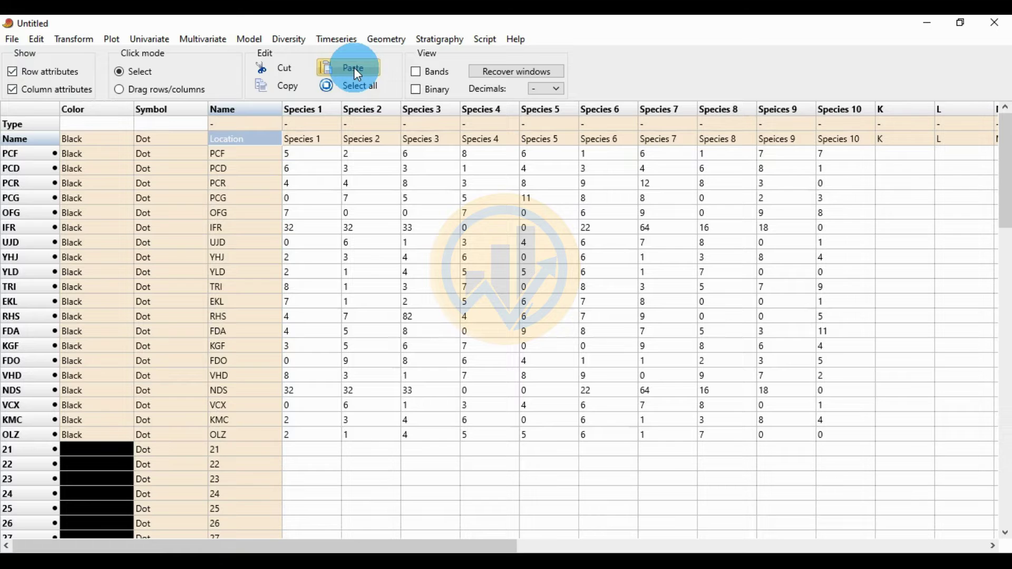
pyautogui.click(13, 90)
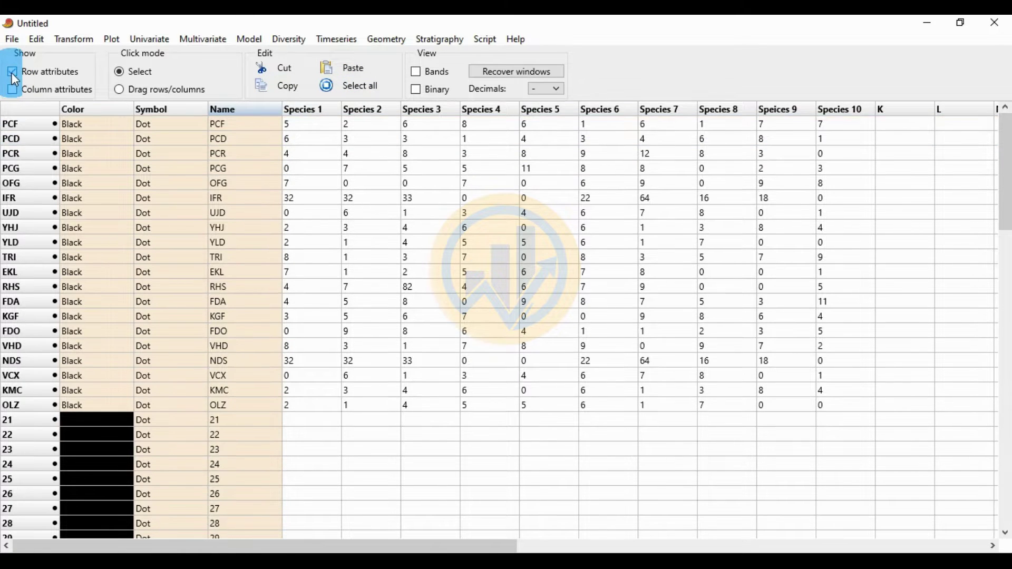
pyautogui.click(14, 77)
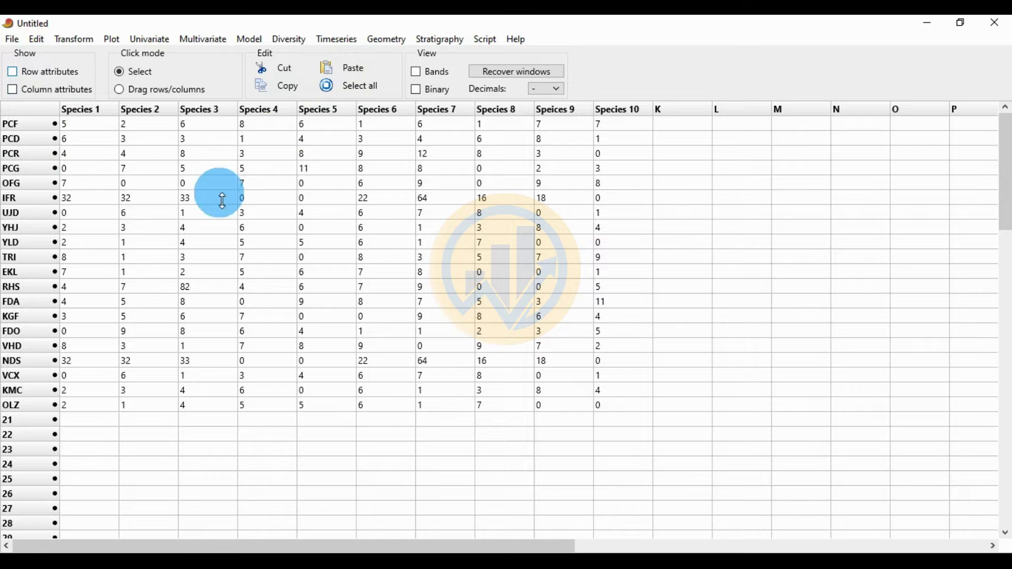
pyautogui.click(356, 87)
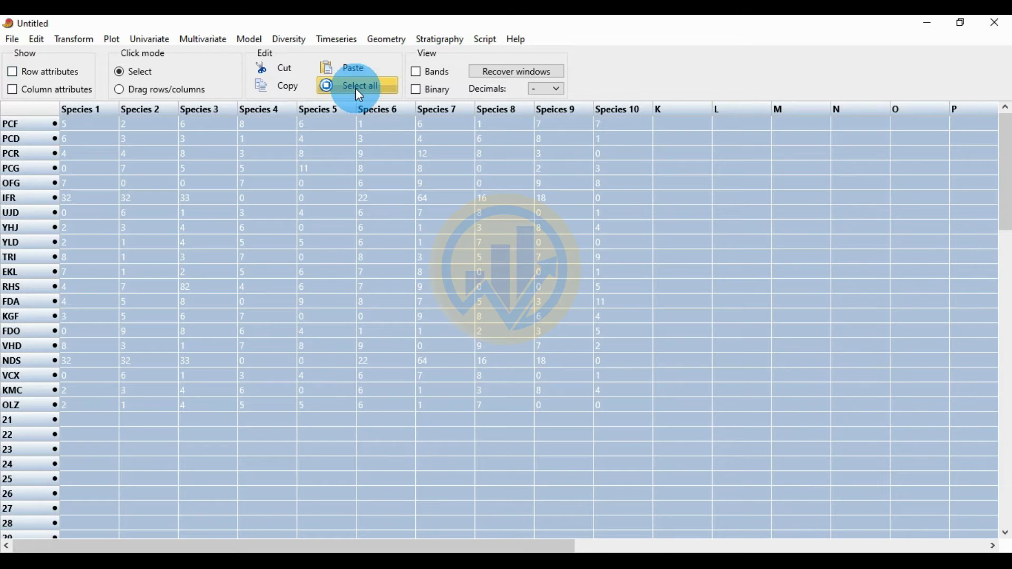
# Step: Run Multivariate > Ordination > Factor analysis (CABFAC) without environmental data and maximize the results window
pyautogui.click(201, 42)
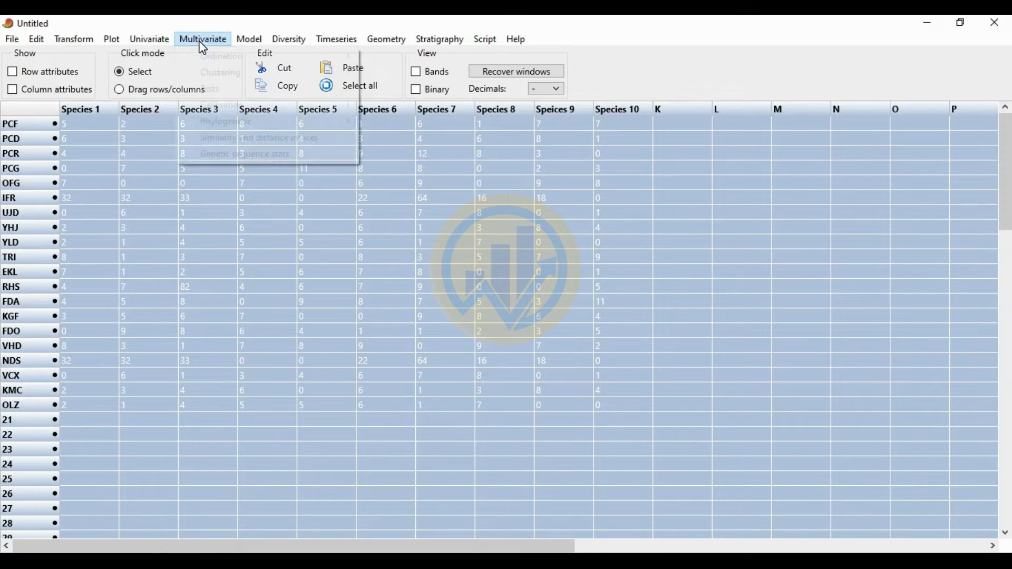
pyautogui.moveTo(198, 50)
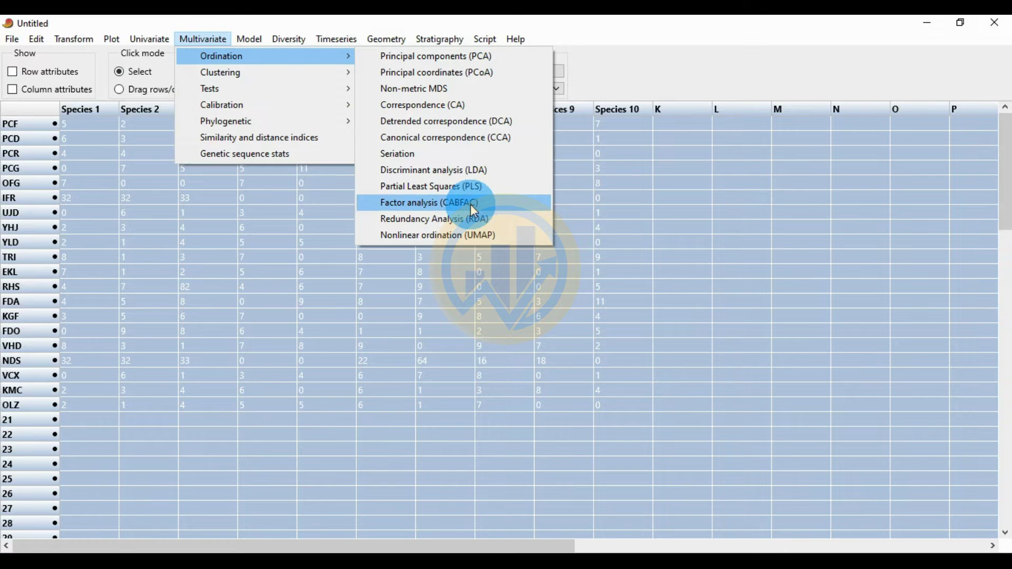
pyautogui.click(438, 206)
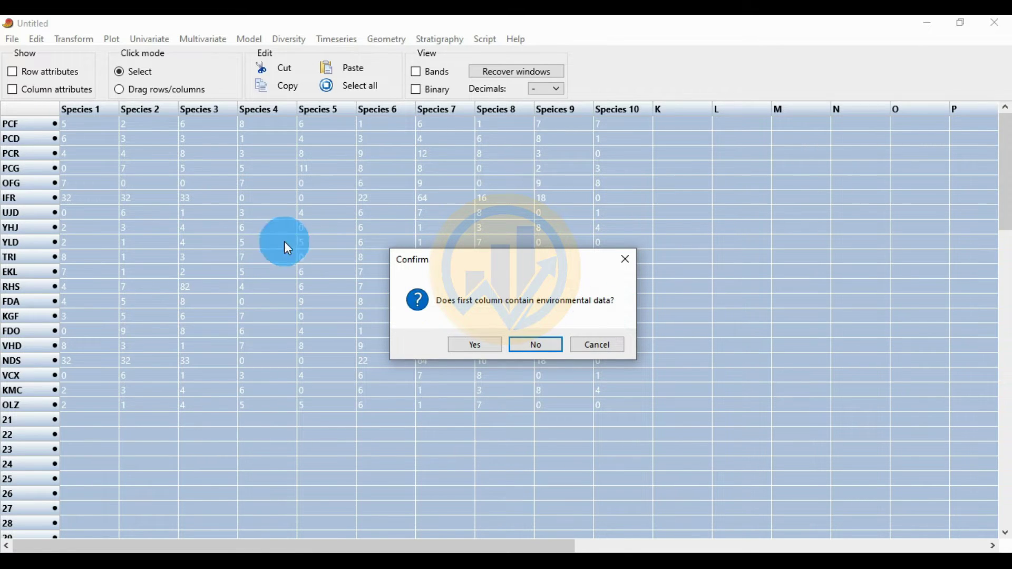
pyautogui.click(536, 345)
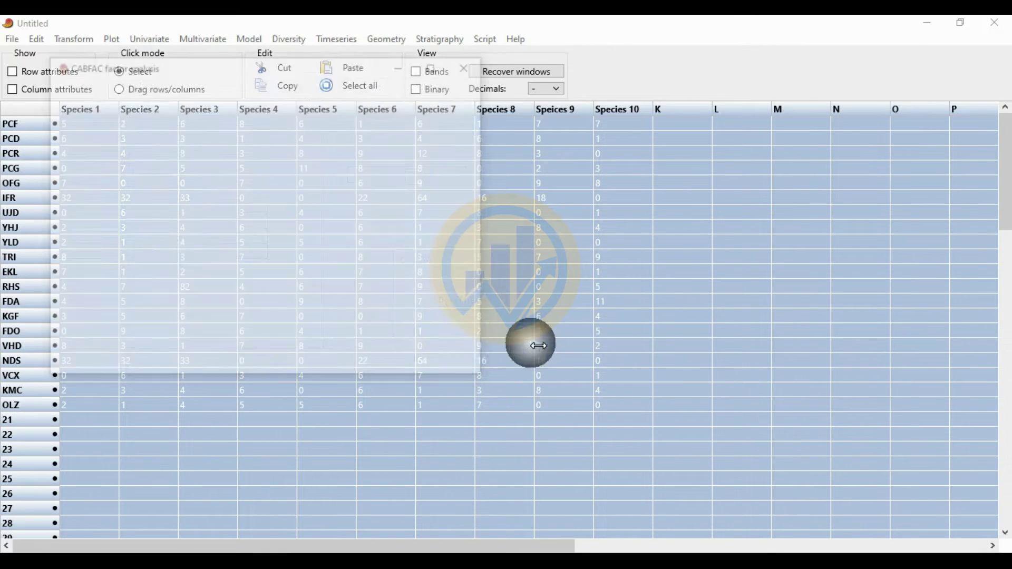
pyautogui.click(437, 65)
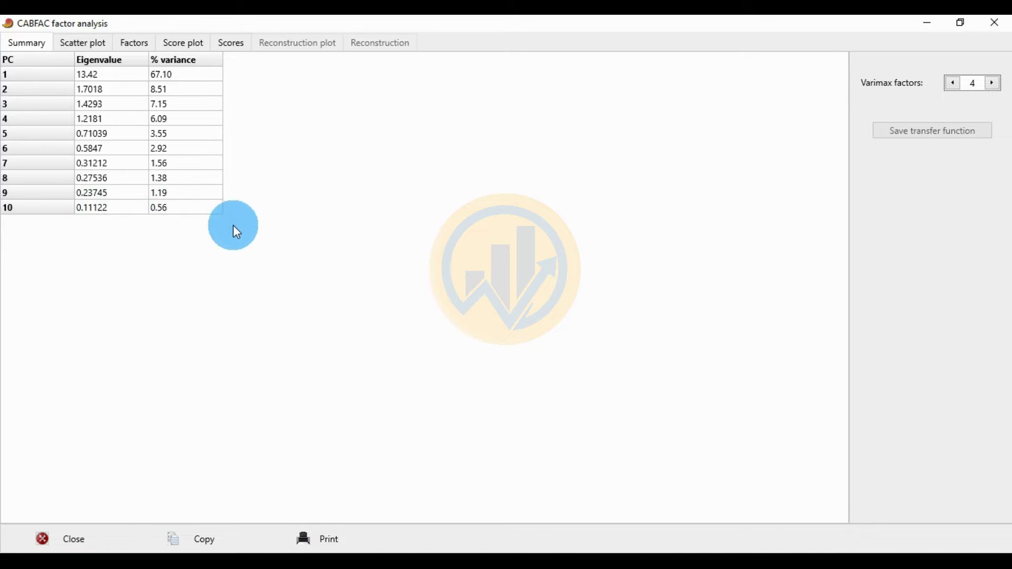
# Step: Add location names and the All group label to the scatter plot, try the 95% ellipse, then view Factors
pyautogui.click(78, 51)
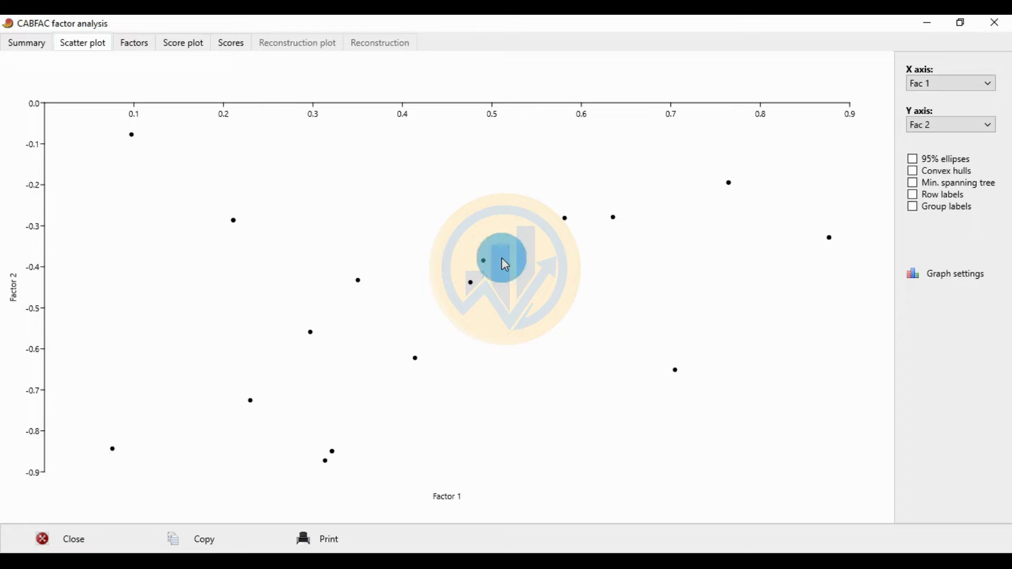
pyautogui.click(912, 195)
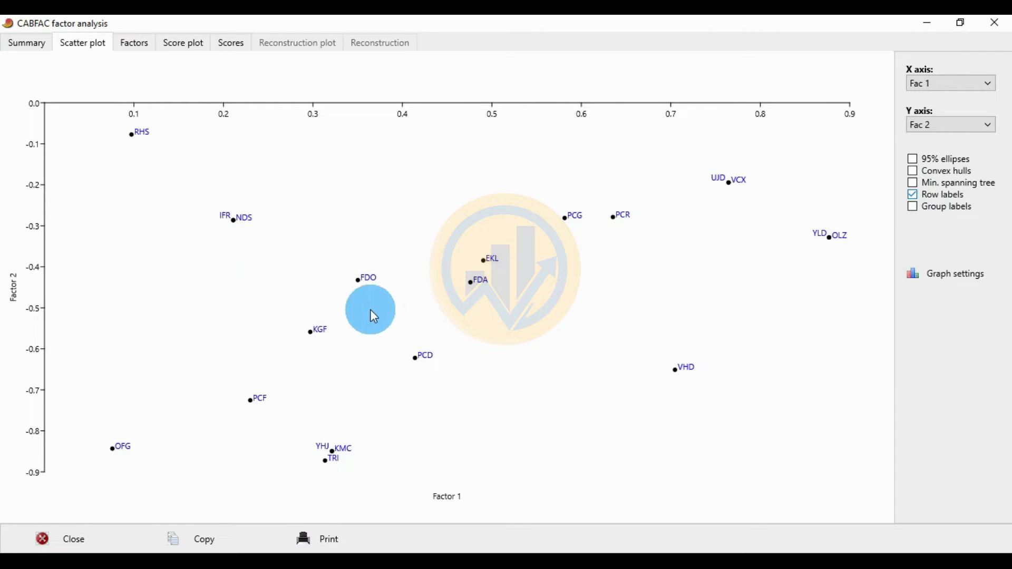
pyautogui.click(913, 206)
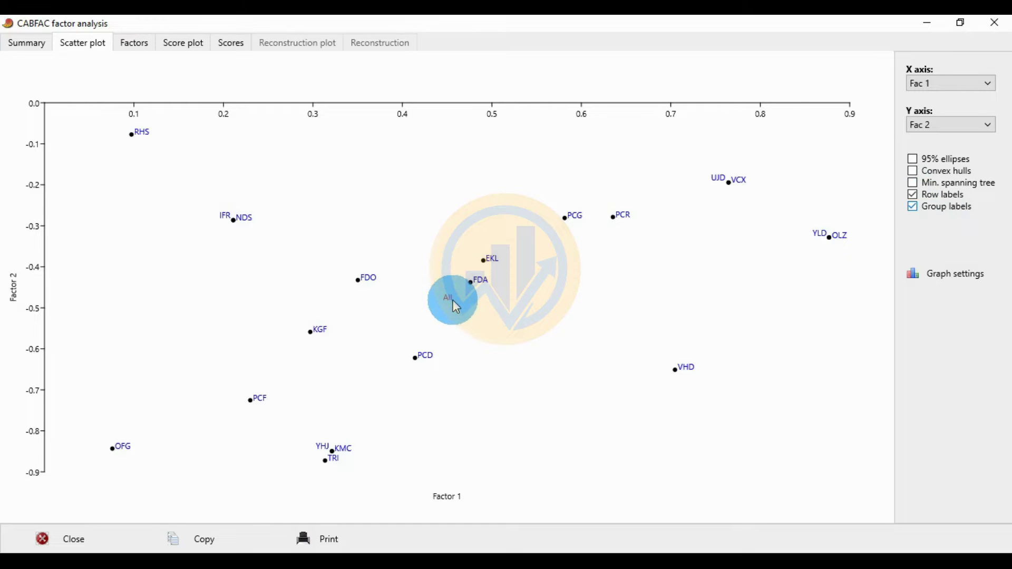
pyautogui.click(914, 160)
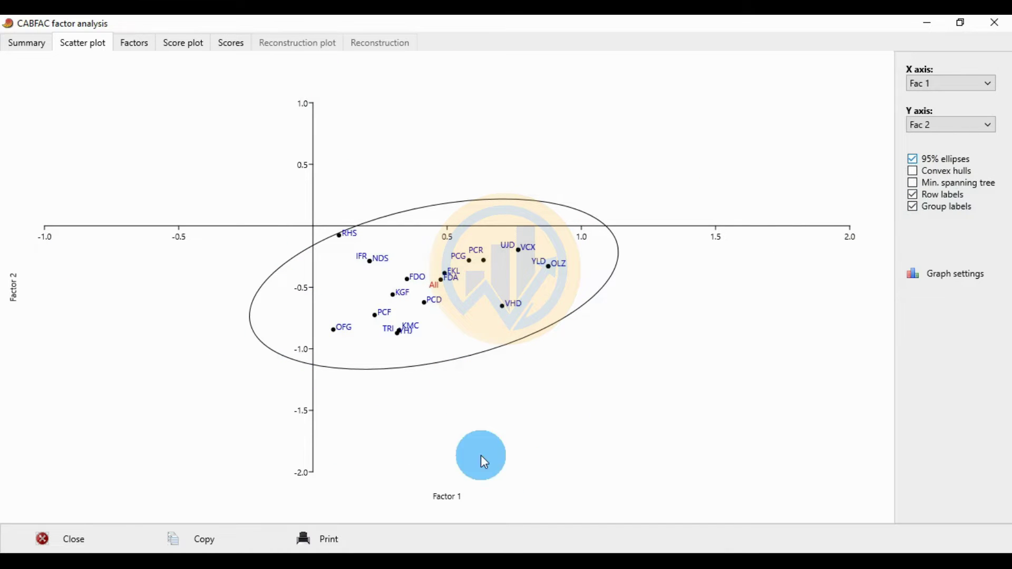
pyautogui.click(914, 159)
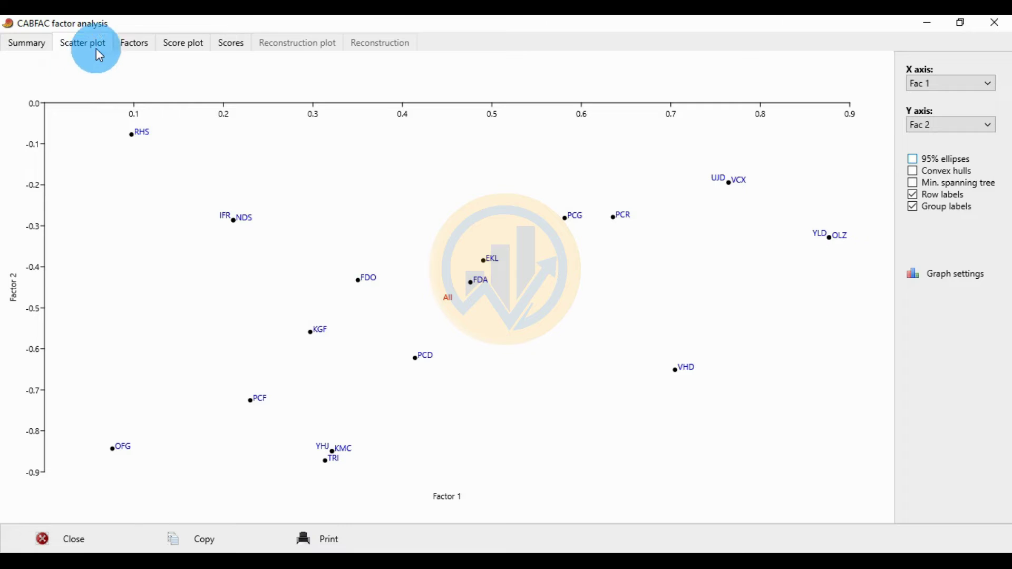
pyautogui.click(131, 42)
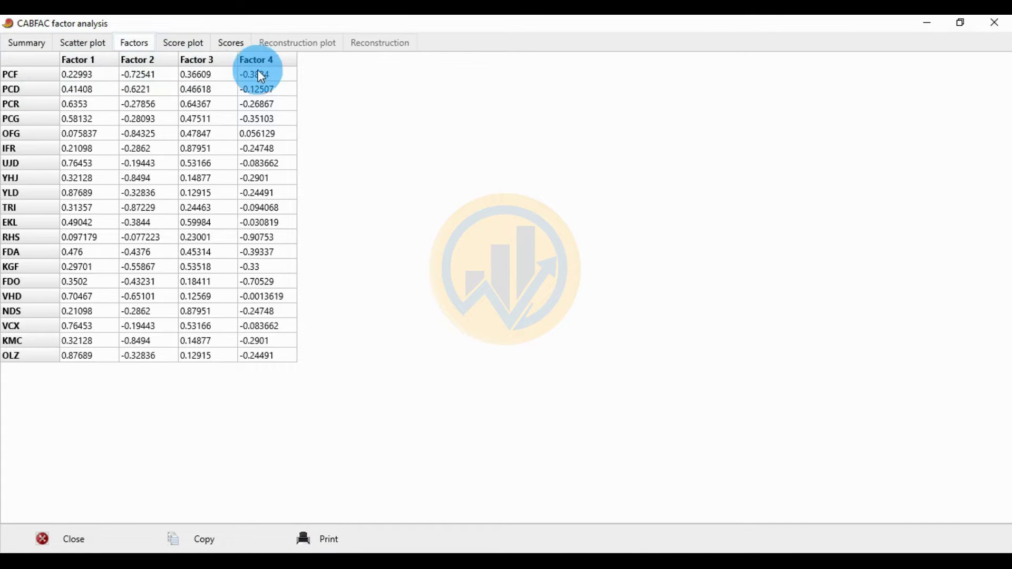
# Step: Try Fac 3 and Fac 4 on the scatter plot's X axis, then settle on Fac 1
pyautogui.click(95, 49)
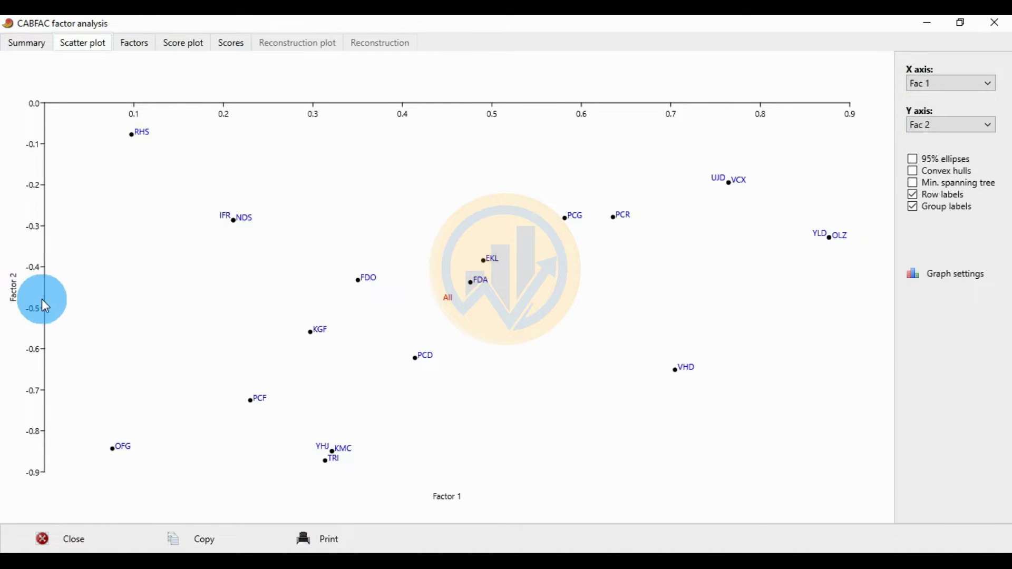
pyautogui.click(966, 83)
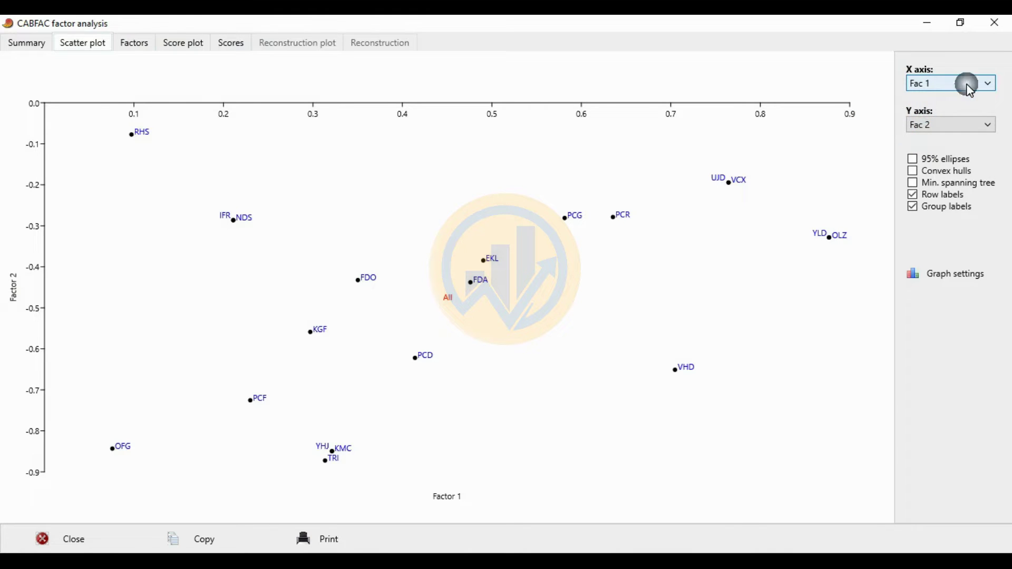
pyautogui.click(945, 130)
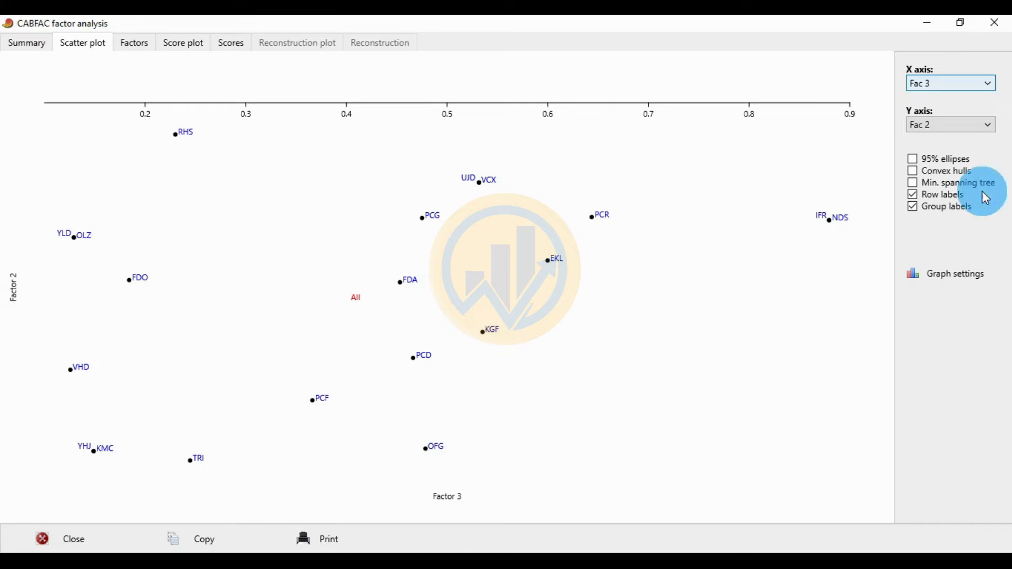
pyautogui.click(966, 70)
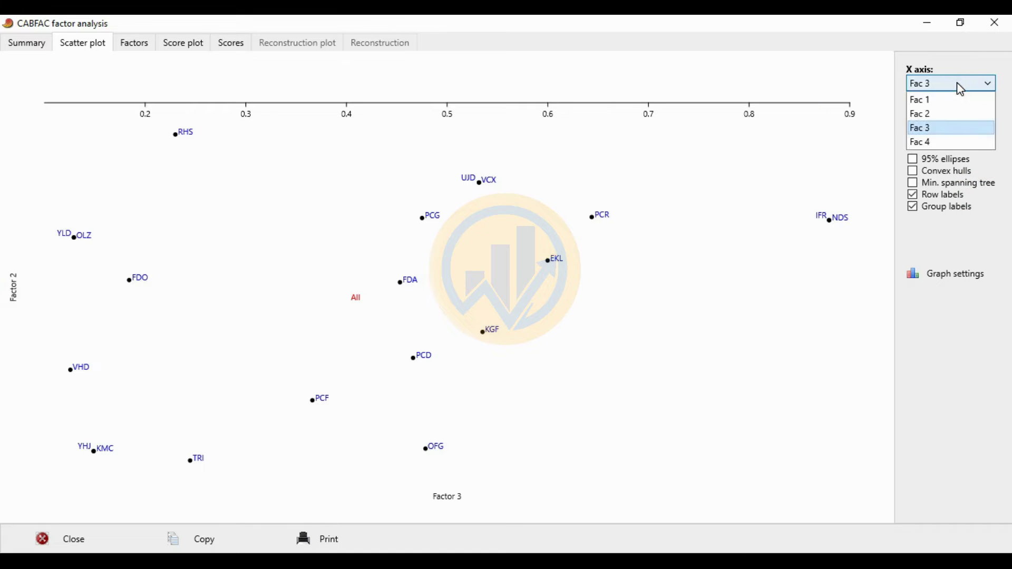
pyautogui.click(944, 140)
pyautogui.click(436, 111)
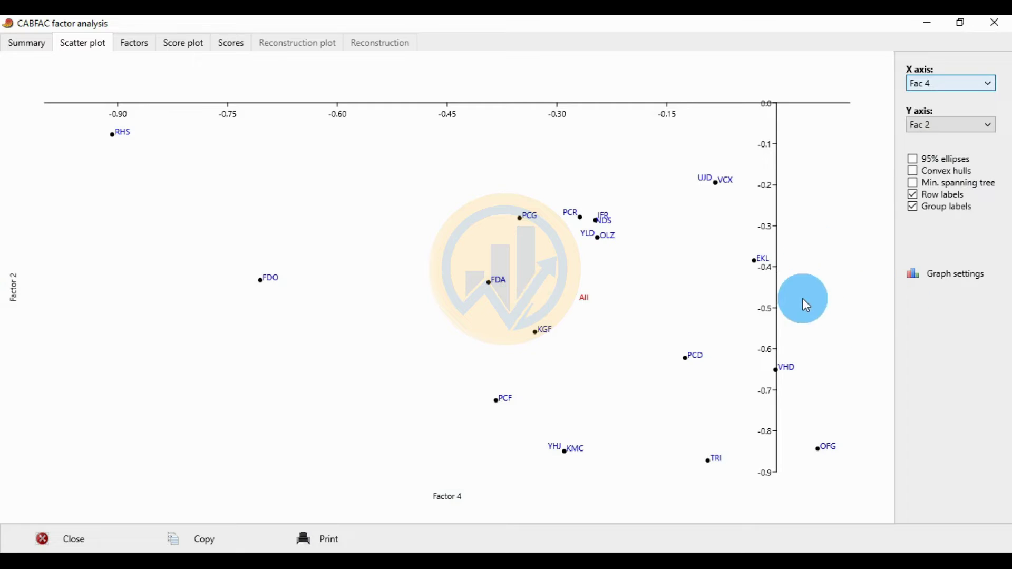
pyautogui.click(947, 83)
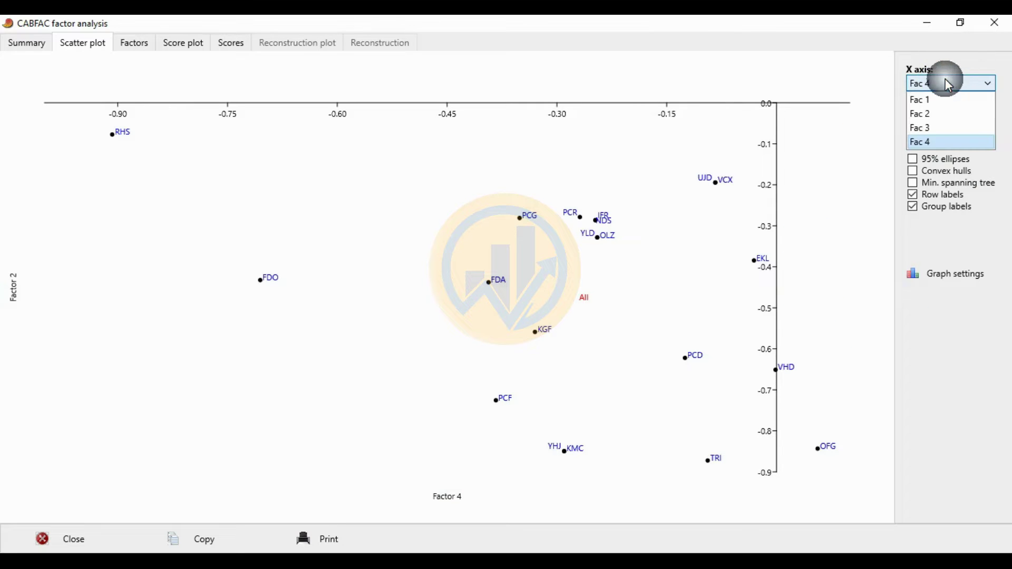
pyautogui.click(921, 98)
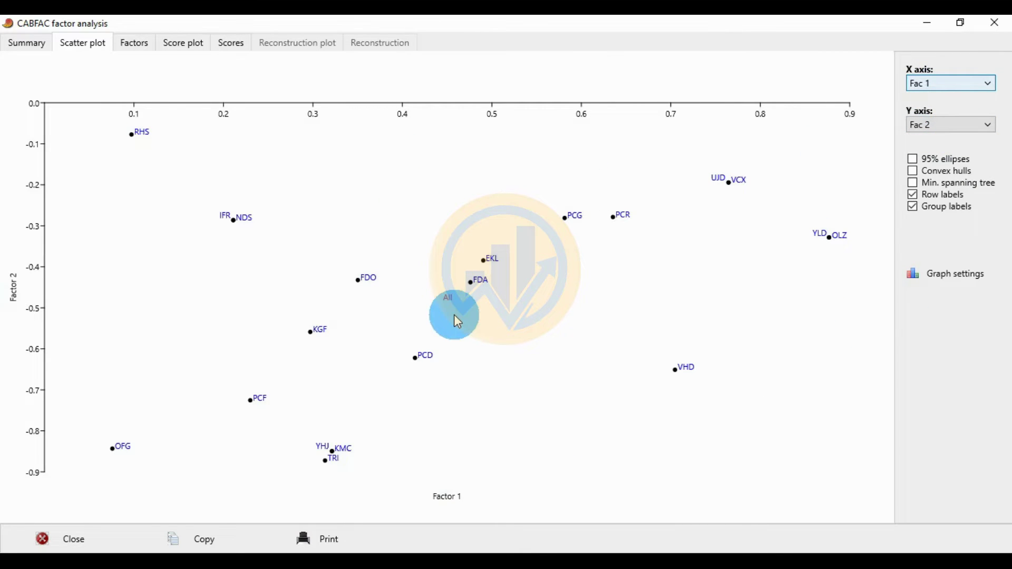
# Step: Compare the Factors table, including rows PCG–UJD, with the scatter plot, then show the Factor 1 score chart
pyautogui.click(140, 48)
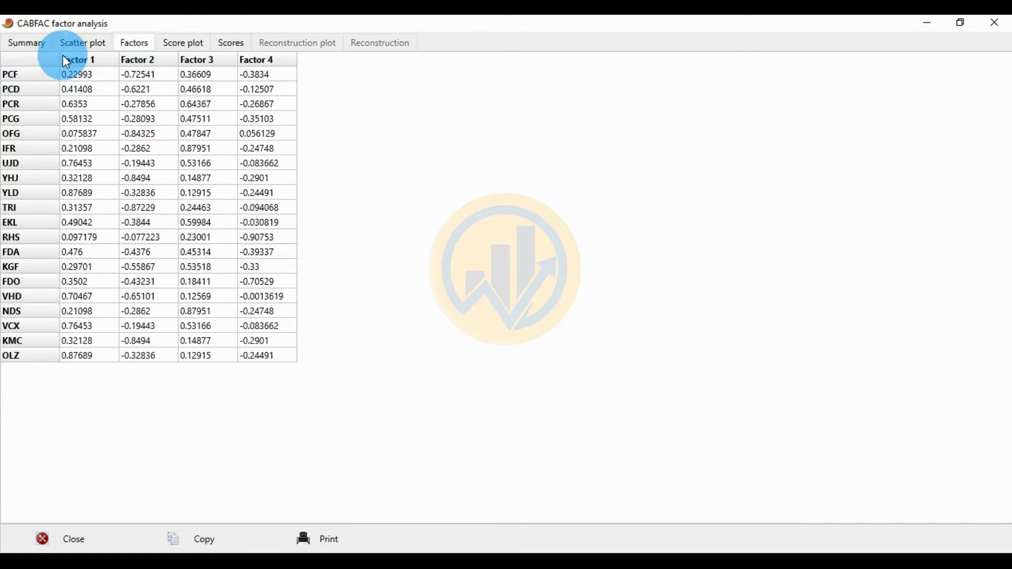
pyautogui.click(84, 47)
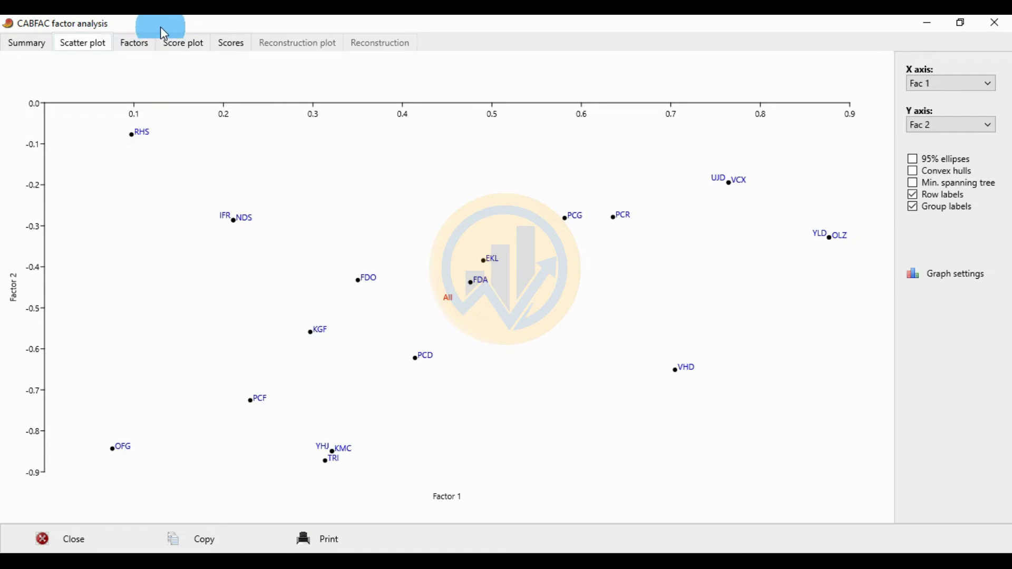
pyautogui.click(146, 45)
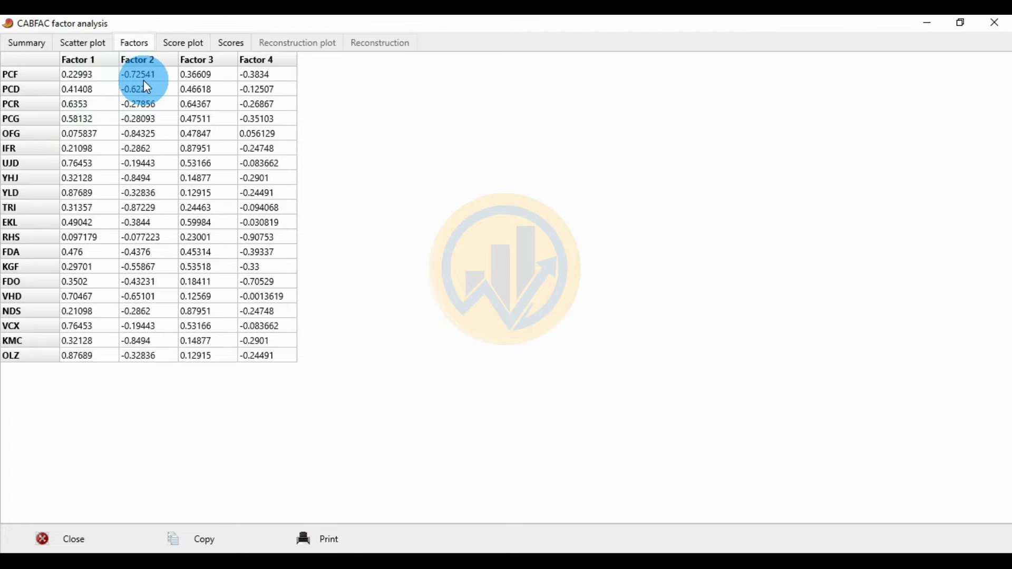
pyautogui.click(89, 44)
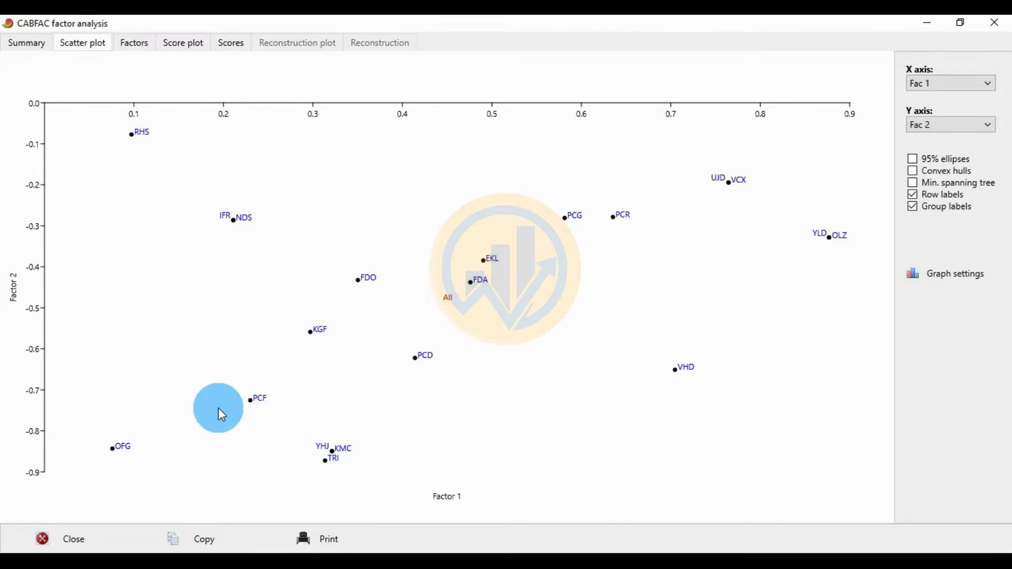
pyautogui.click(134, 44)
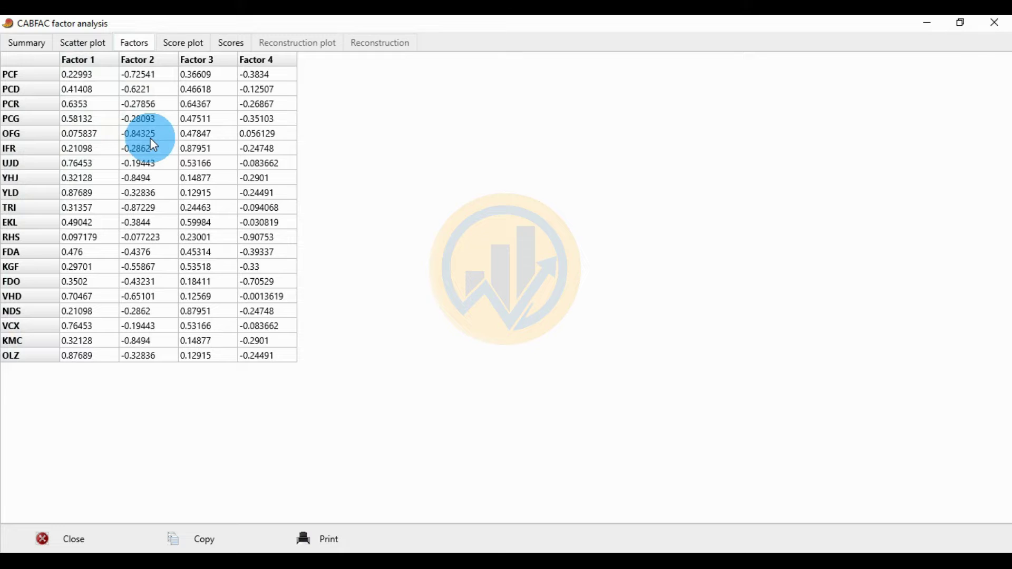
pyautogui.moveTo(9, 148); pyautogui.dragTo(12, 148)
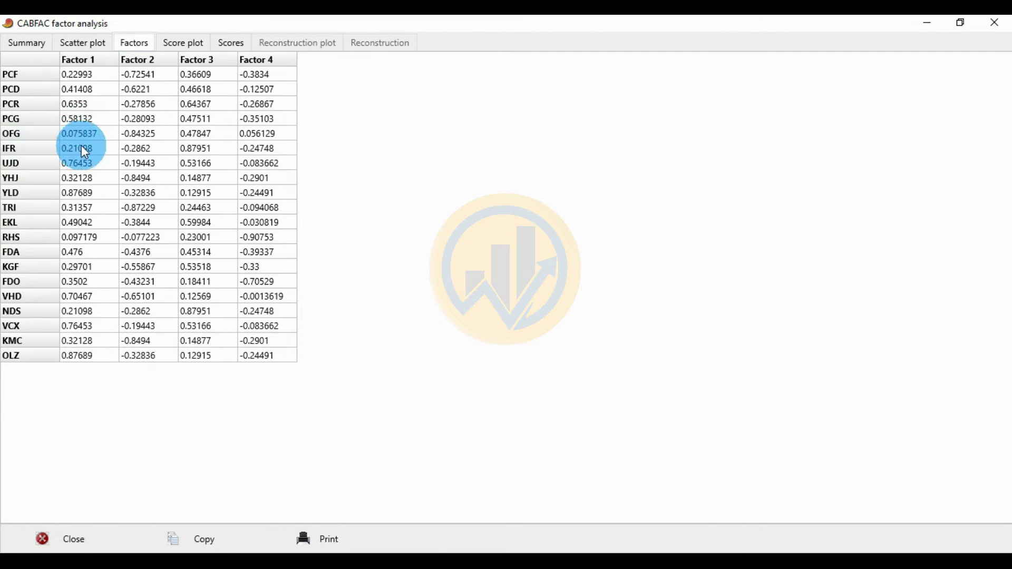
pyautogui.click(84, 47)
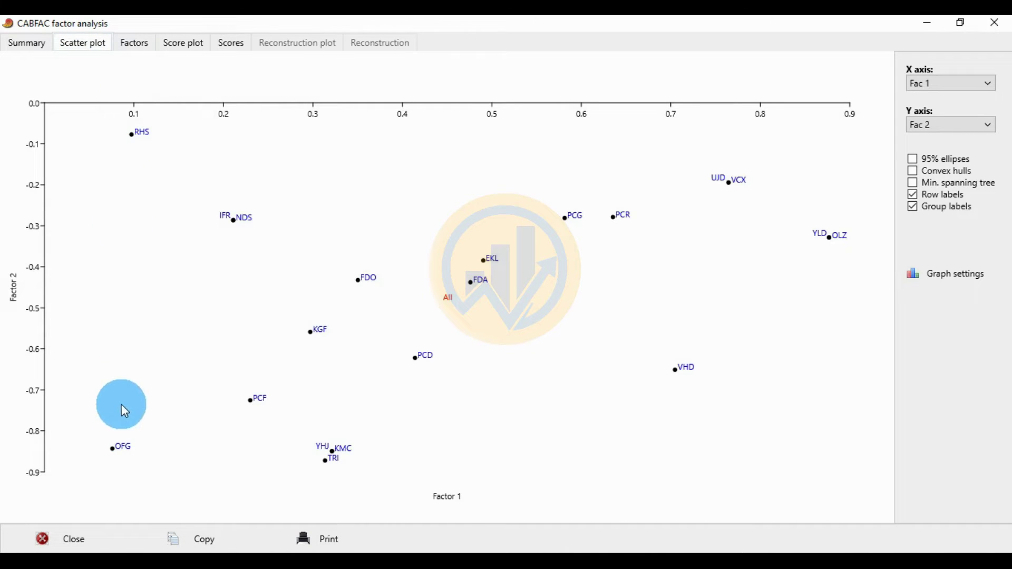
pyautogui.click(131, 50)
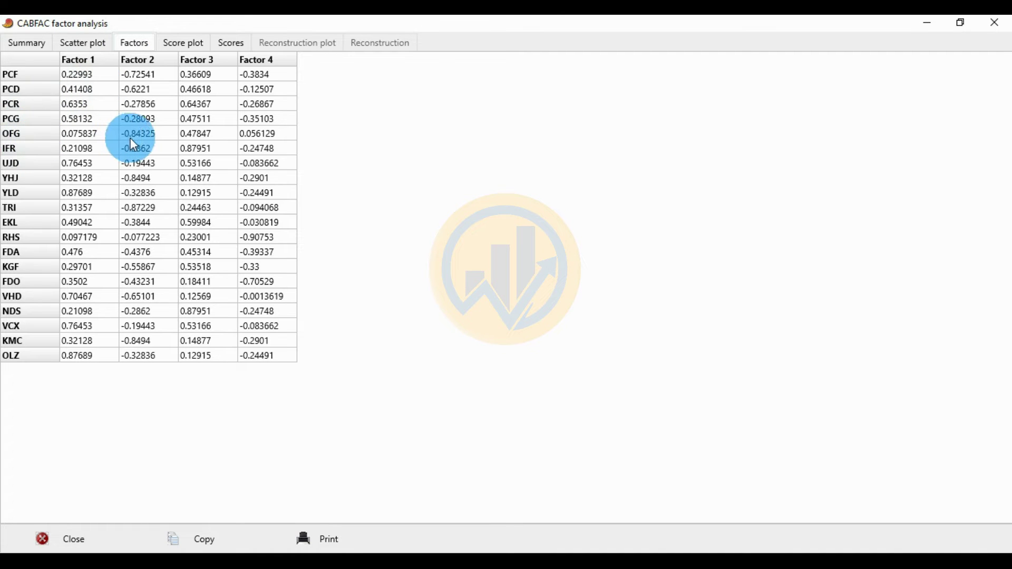
pyautogui.click(100, 43)
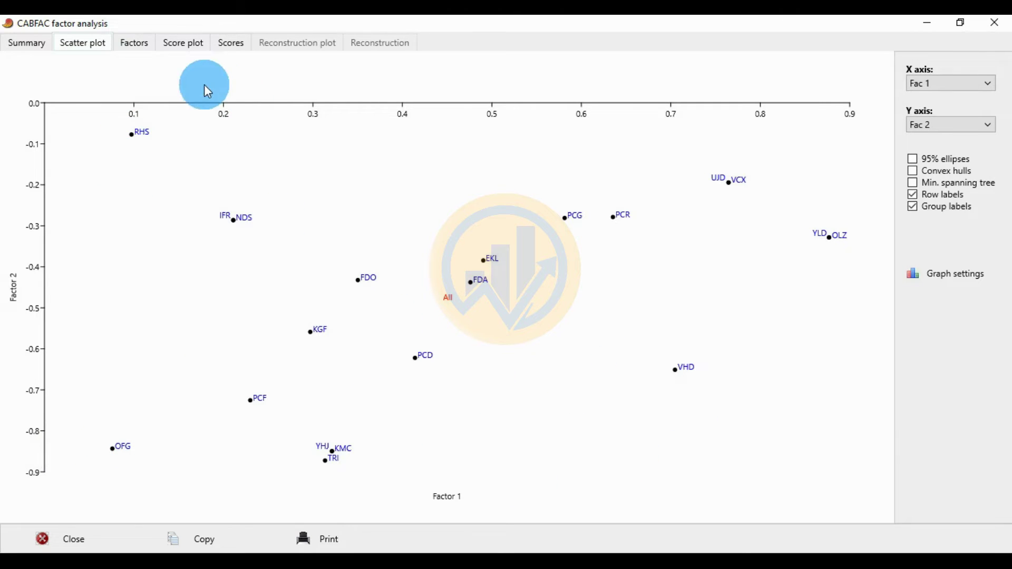
pyautogui.click(138, 44)
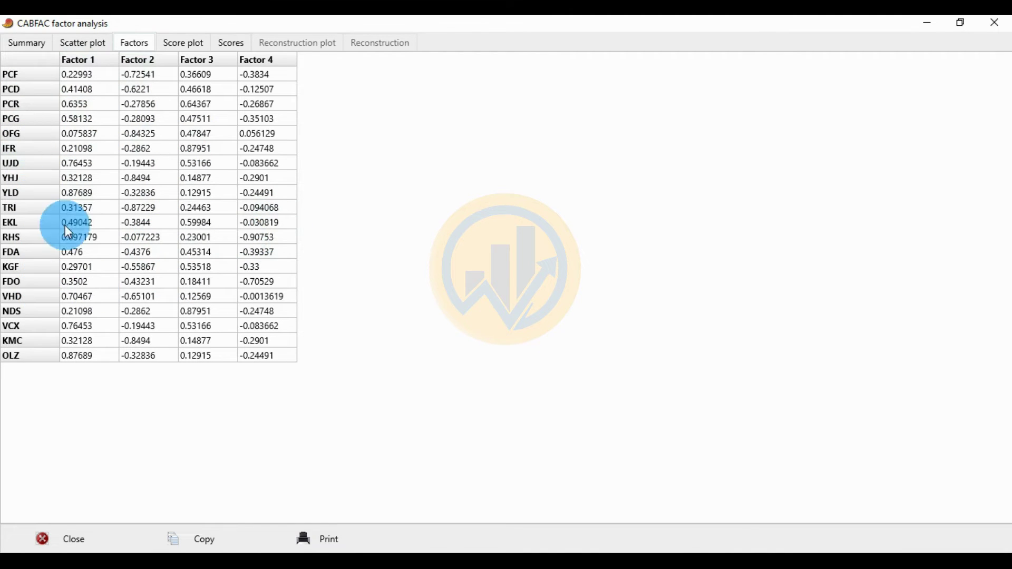
pyautogui.click(171, 45)
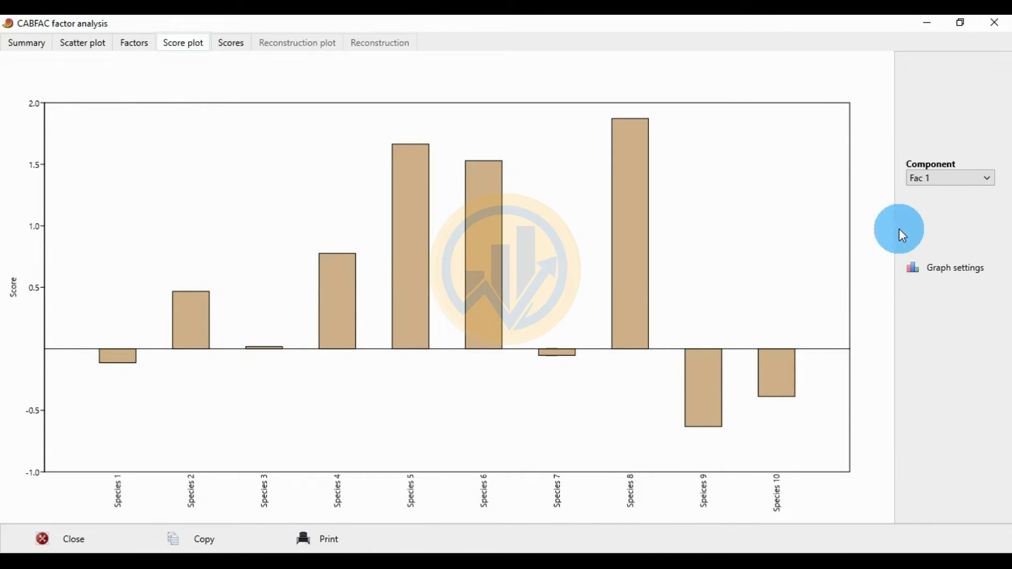
# Step: Chart the species' Fac 2 scores and check them against the Scores table
pyautogui.click(985, 179)
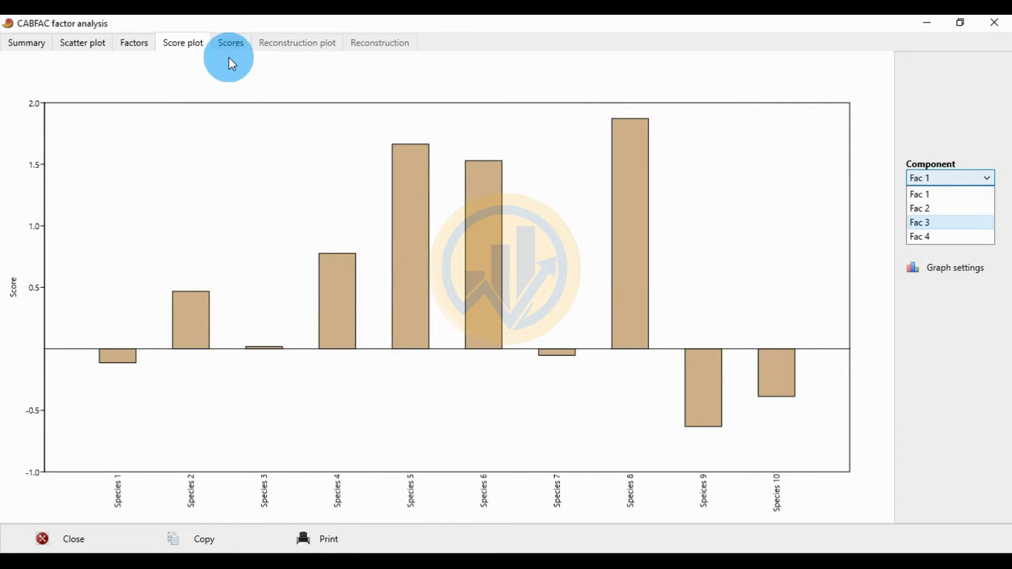
pyautogui.click(231, 43)
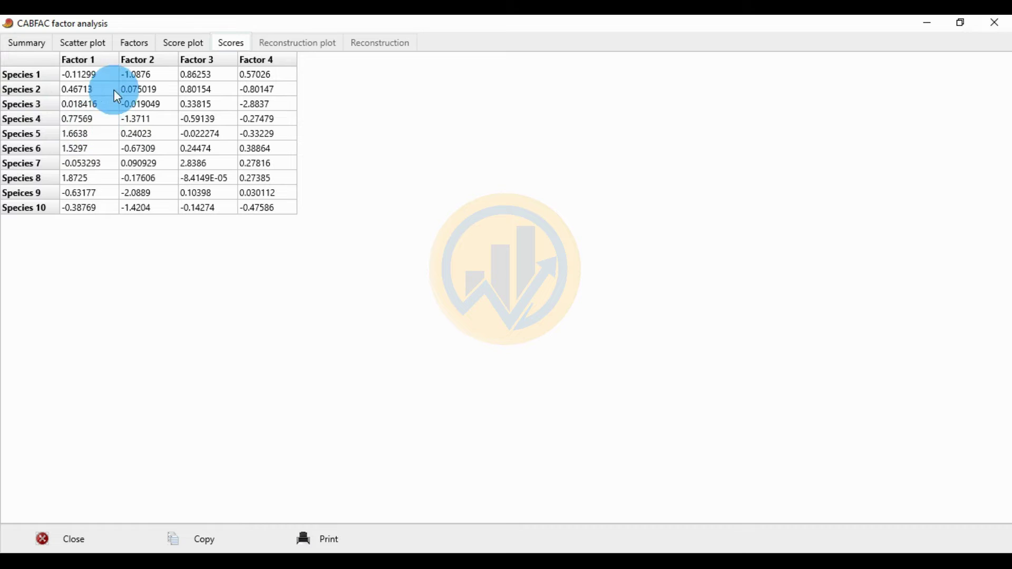
pyautogui.click(187, 43)
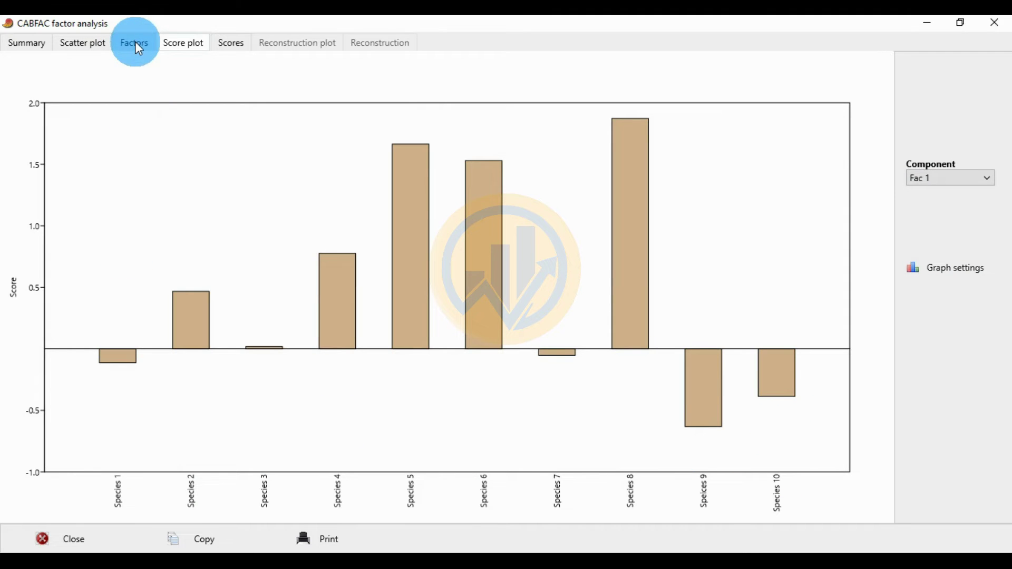
pyautogui.click(233, 44)
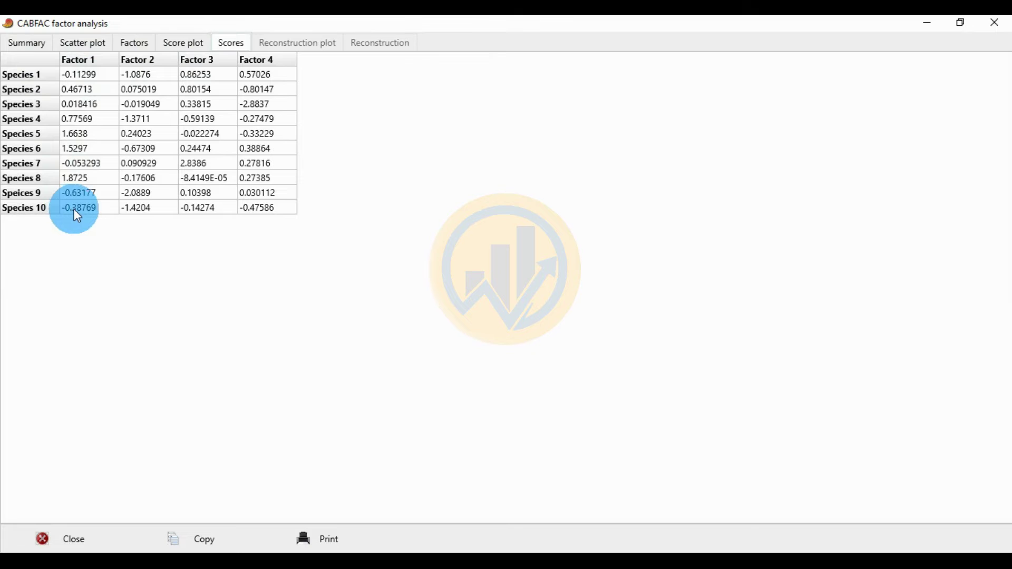
pyautogui.click(184, 43)
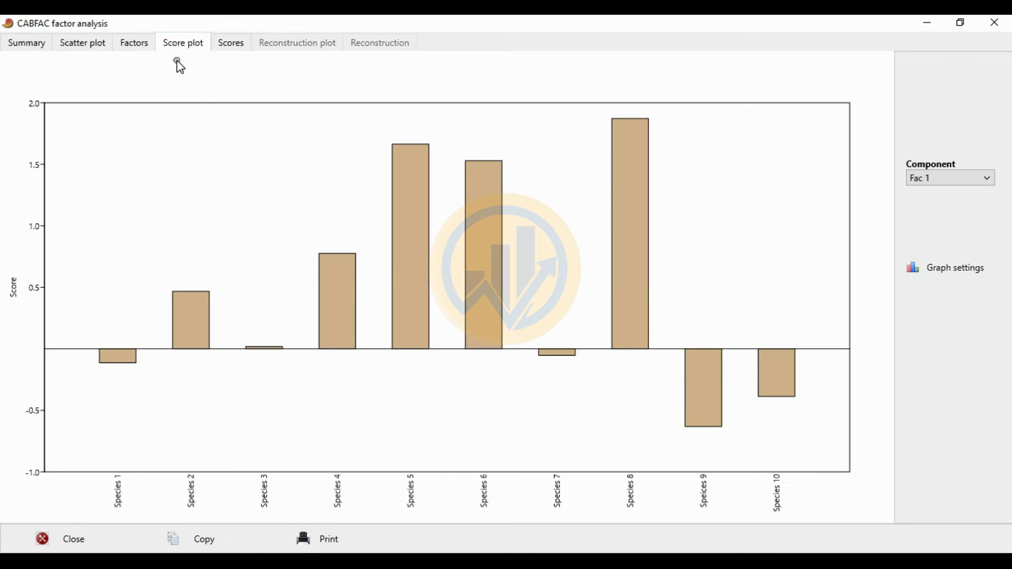
pyautogui.click(969, 179)
pyautogui.click(932, 208)
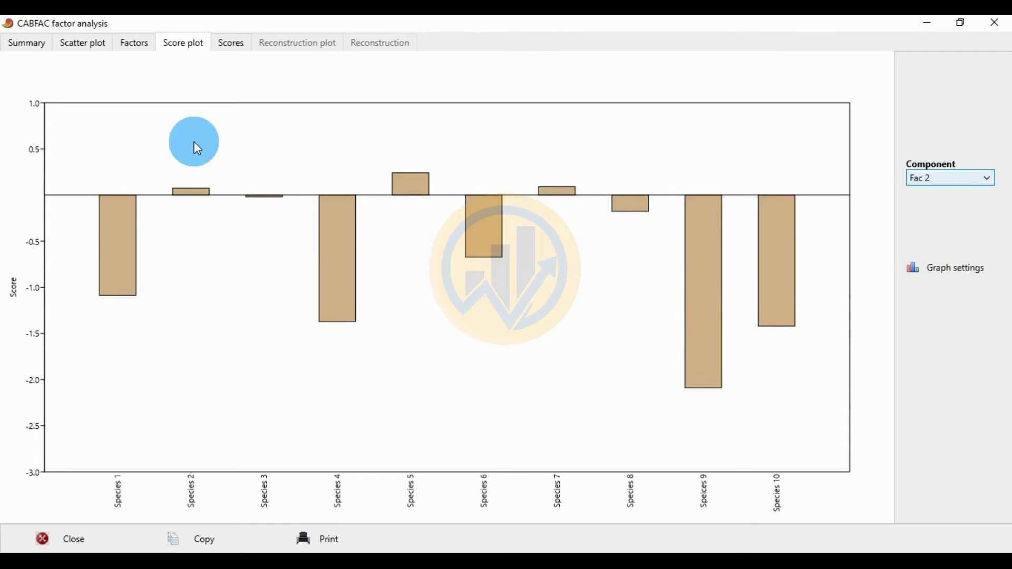
pyautogui.click(226, 46)
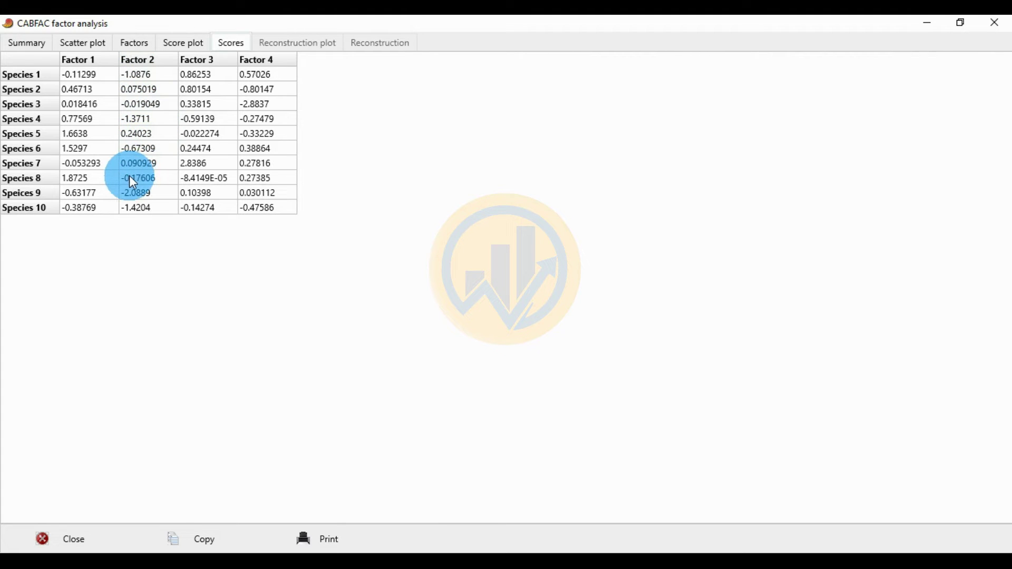
pyautogui.click(181, 42)
# Step: Chart Fac 3, then Fac 4 scores, check Species 3's Fac 4 score, then reset the chart to Fac 1
pyautogui.click(973, 179)
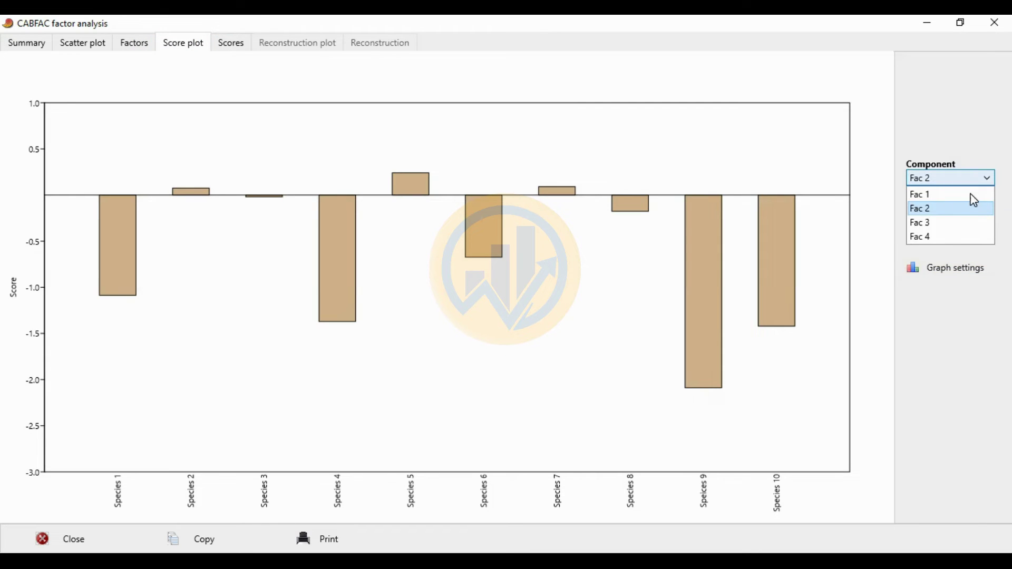
pyautogui.click(922, 224)
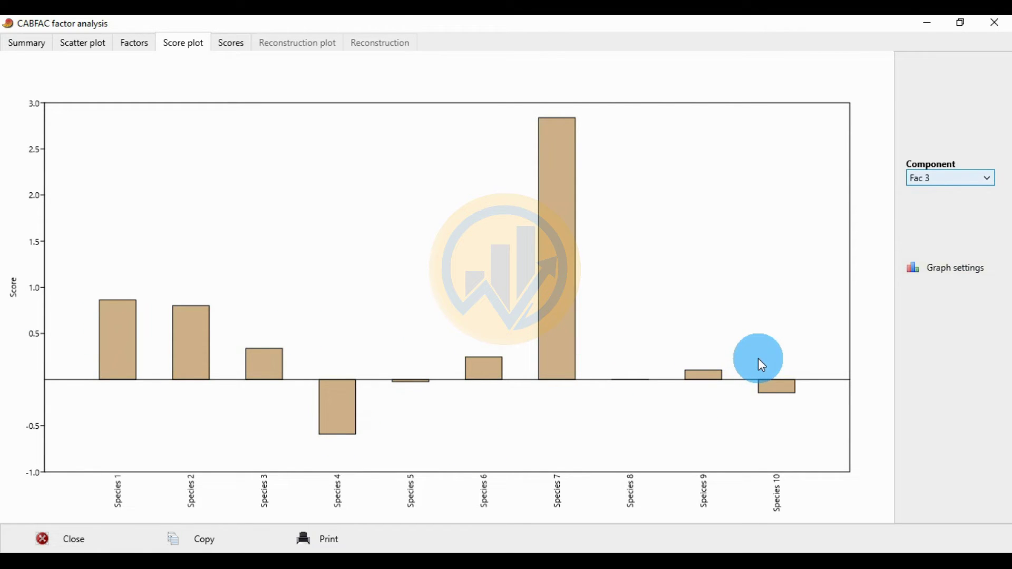
pyautogui.click(962, 178)
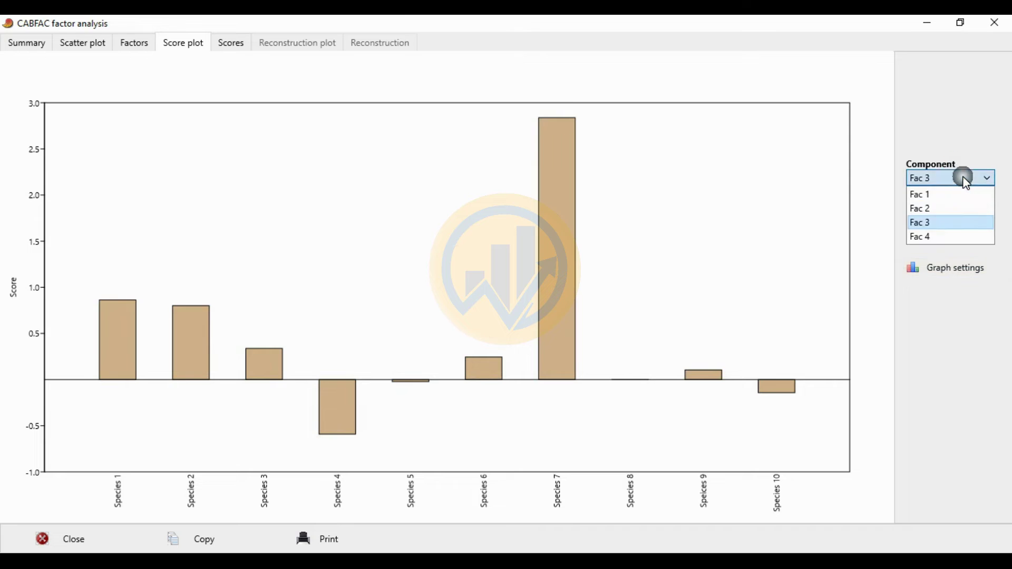
pyautogui.click(929, 240)
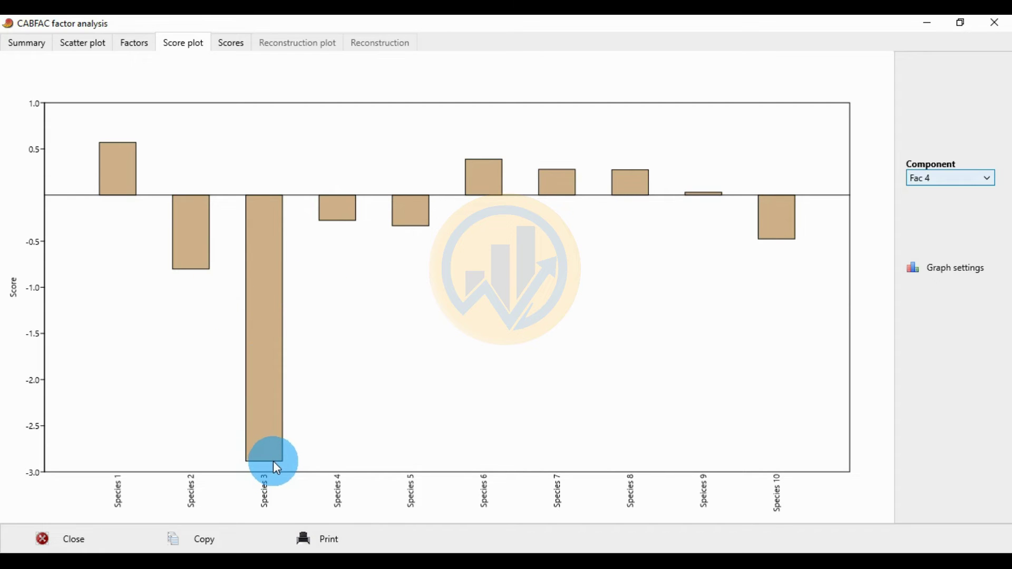
pyautogui.click(232, 44)
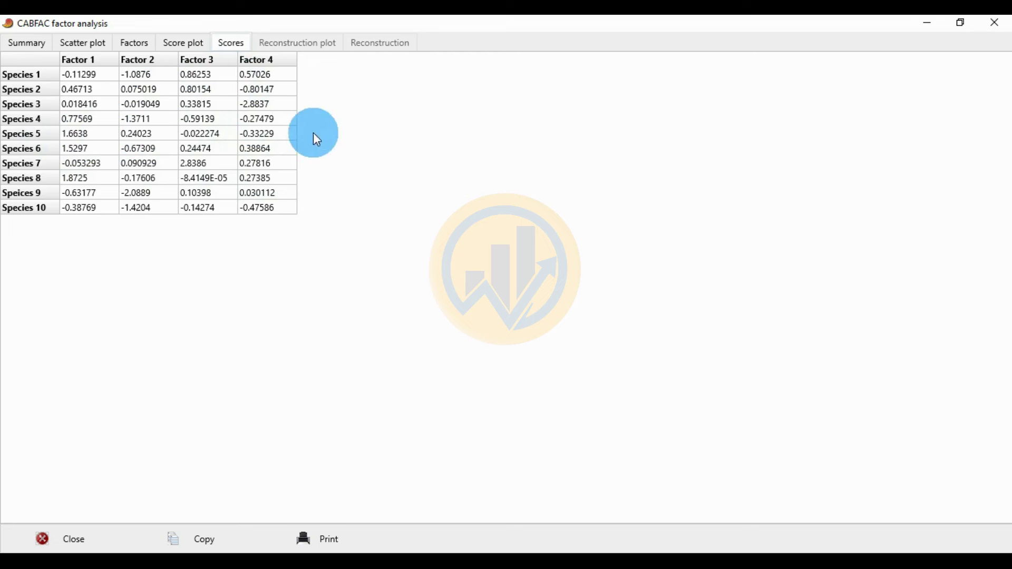
pyautogui.click(181, 43)
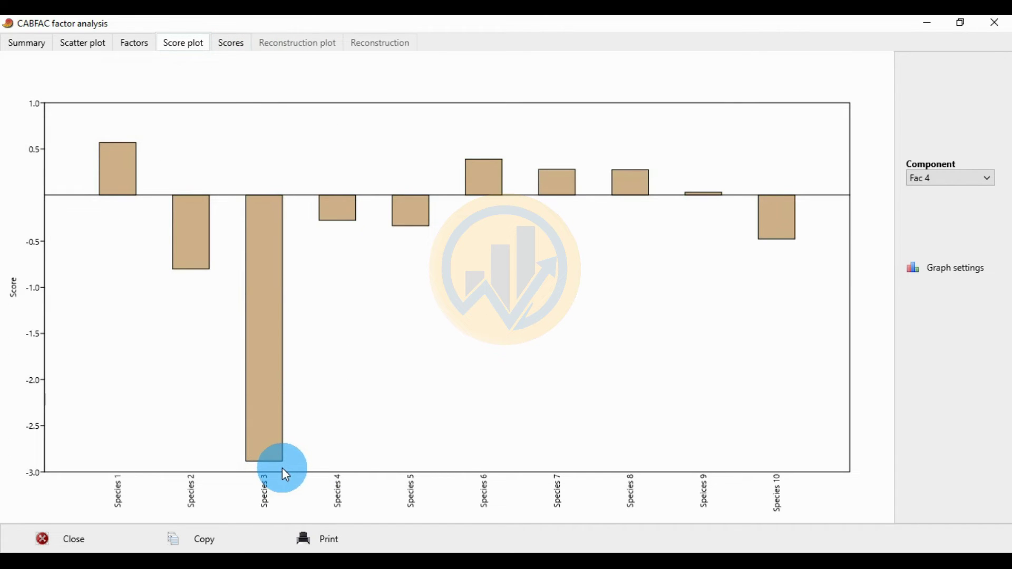
pyautogui.click(238, 45)
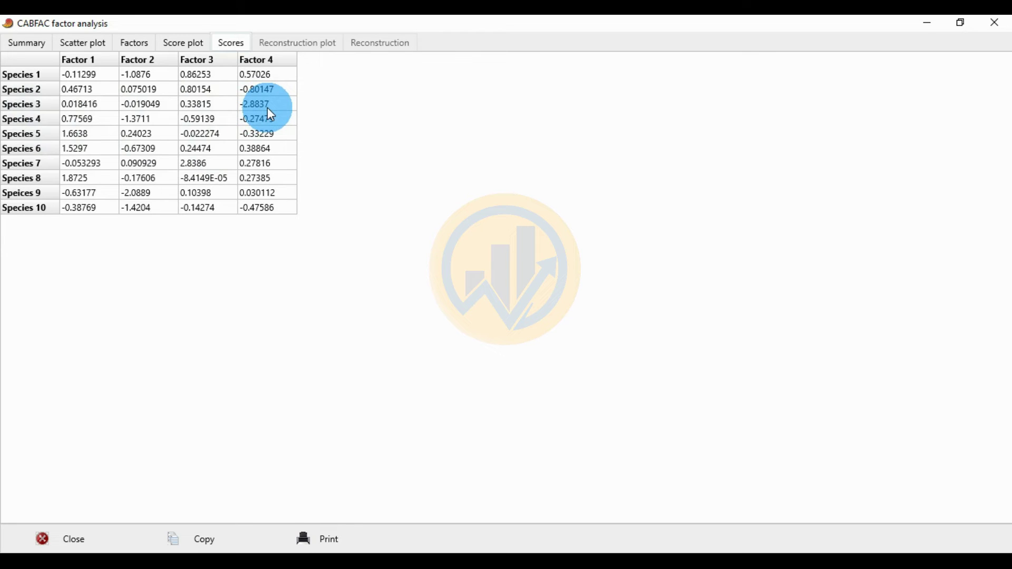
pyautogui.click(189, 41)
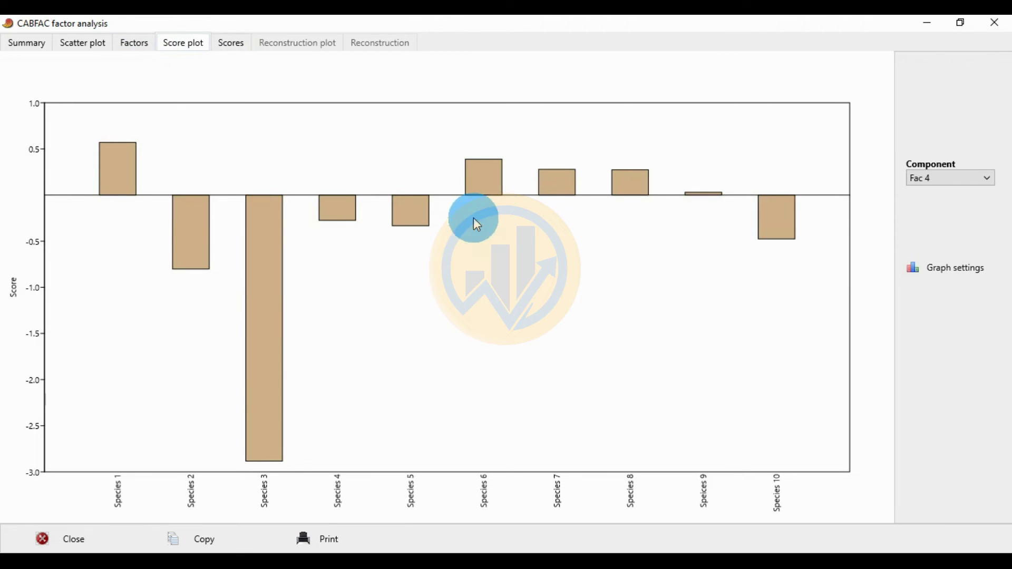
pyautogui.click(951, 179)
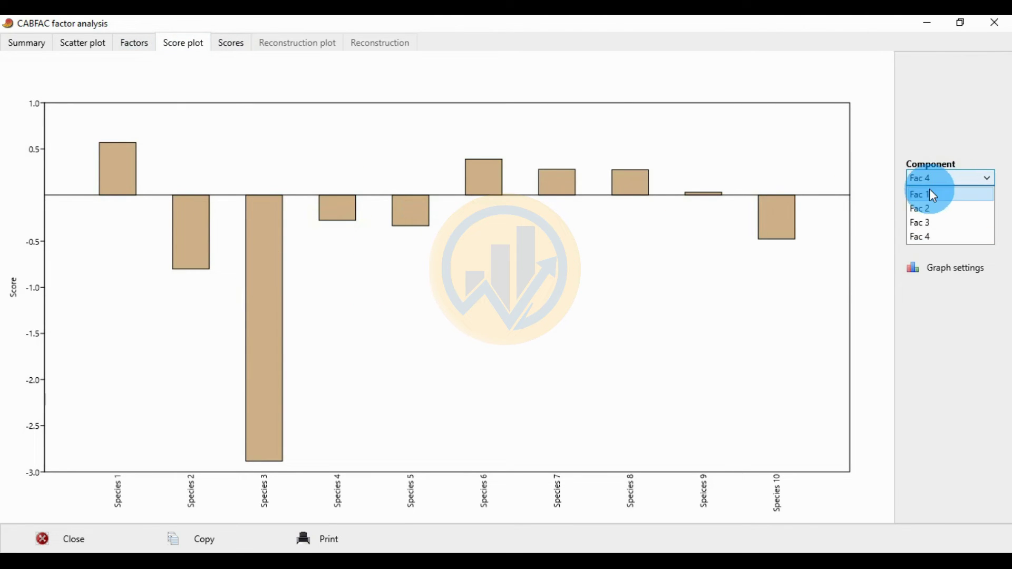
pyautogui.click(939, 194)
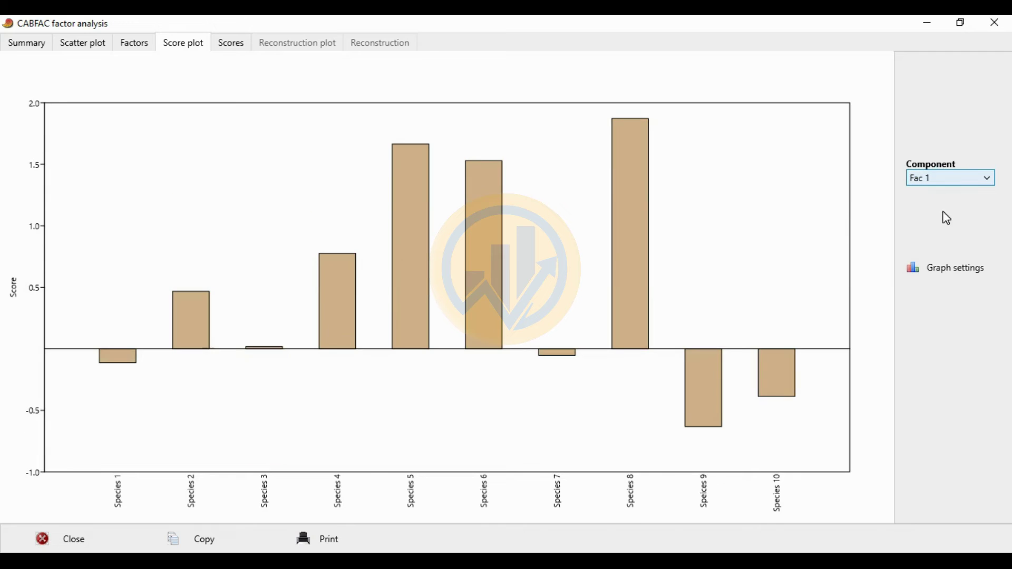
# Step: Display the Factor 1 vs Factor 2 scatter plot again and turn on the 95% ellipses option
pyautogui.click(90, 44)
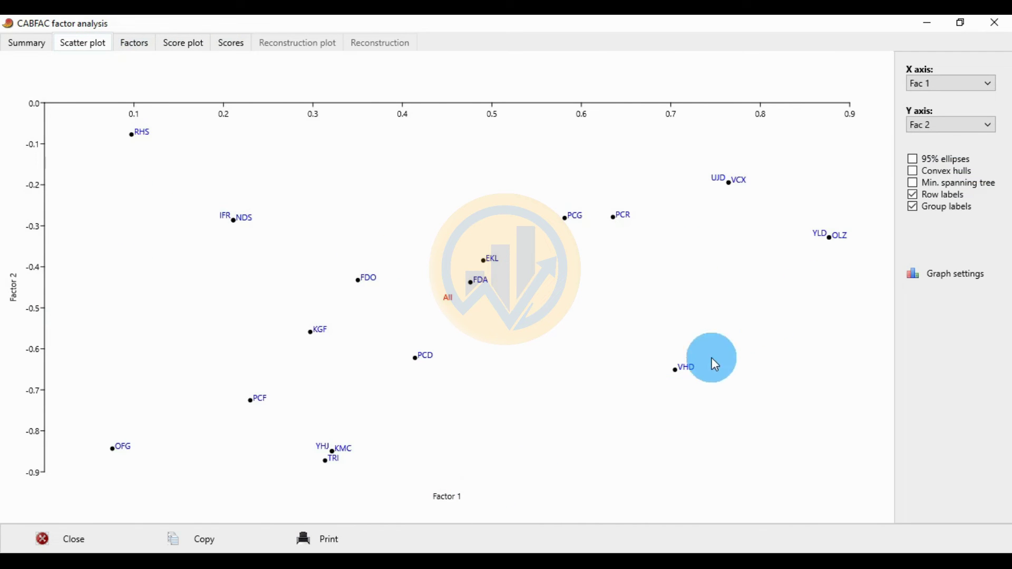
pyautogui.click(913, 159)
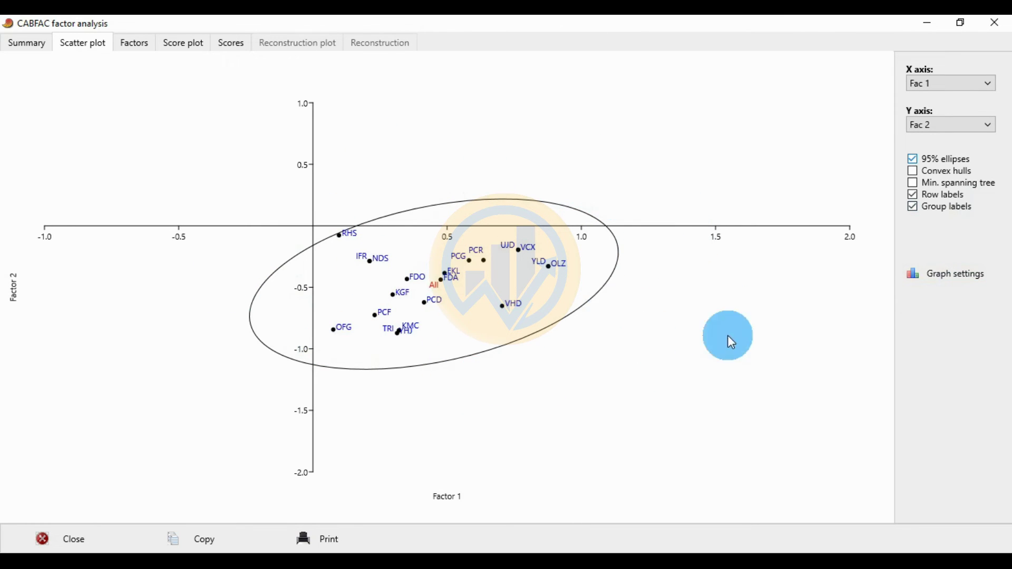
# Step: In Graph settings, enable Thick lines and leave Filled regions and Frame turned off after trying them
pyautogui.click(962, 277)
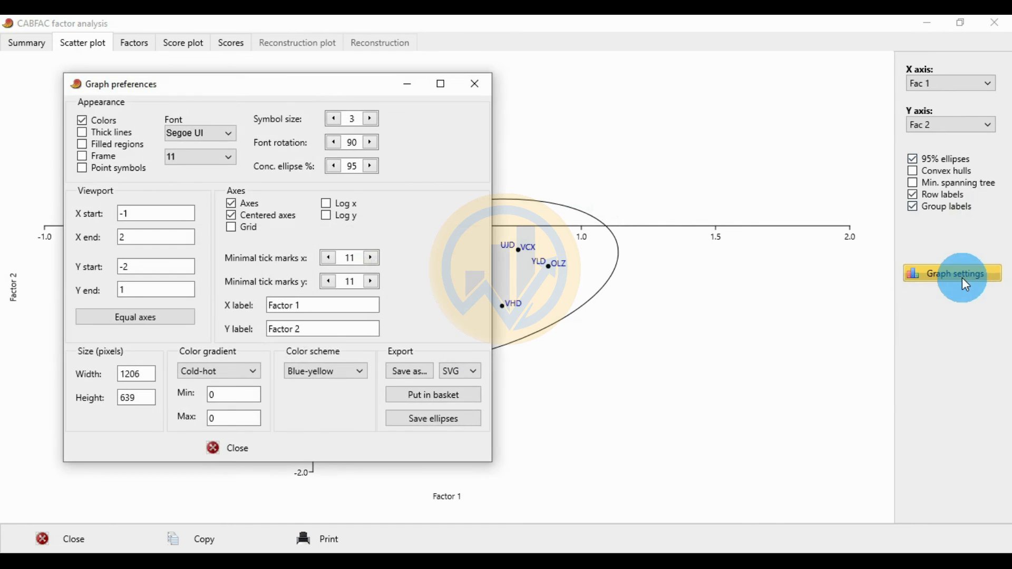
pyautogui.moveTo(185, 89); pyautogui.dragTo(649, 200)
pyautogui.click(328, 341)
pyautogui.click(547, 243)
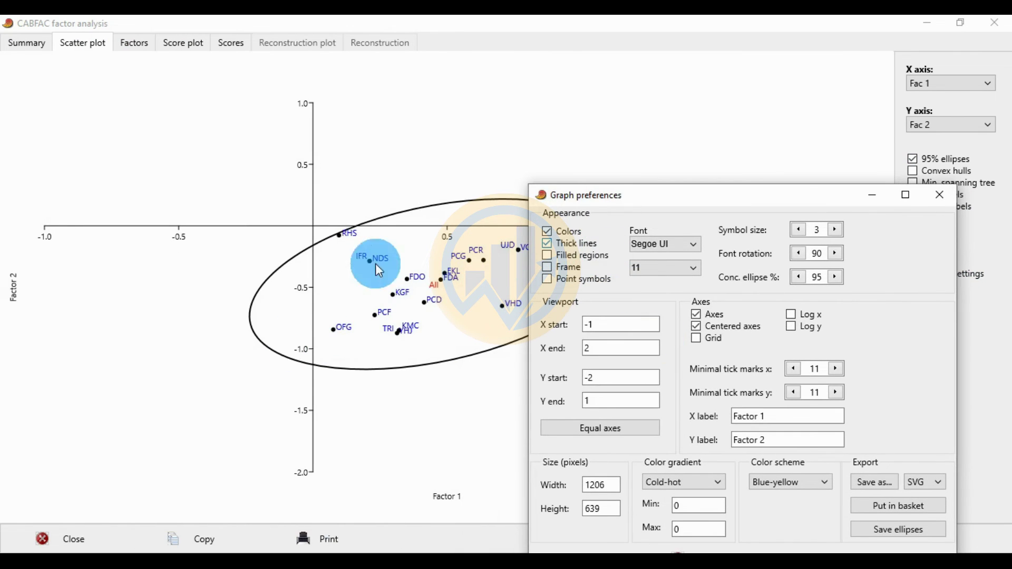
pyautogui.click(548, 256)
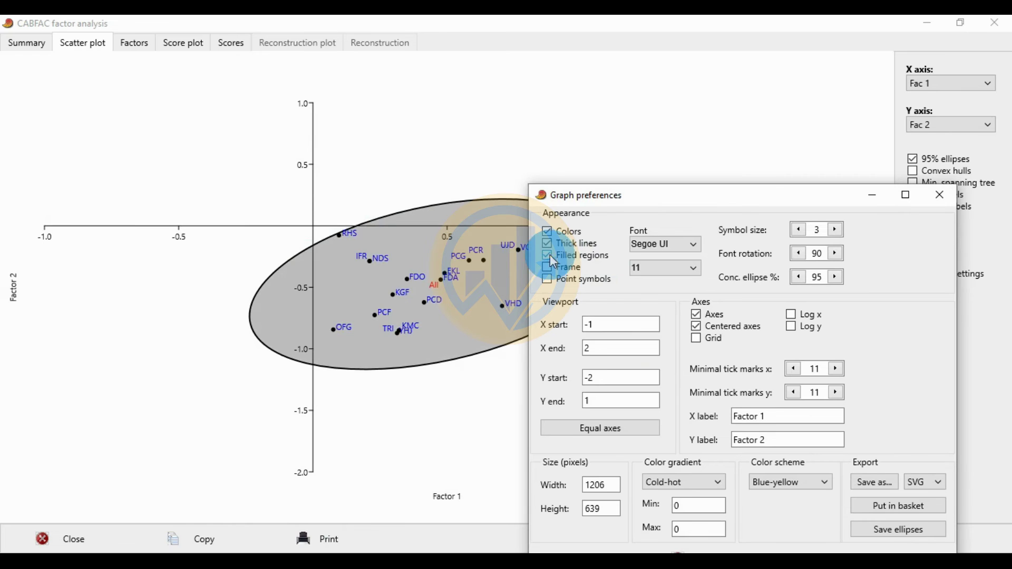
pyautogui.click(557, 256)
pyautogui.click(553, 268)
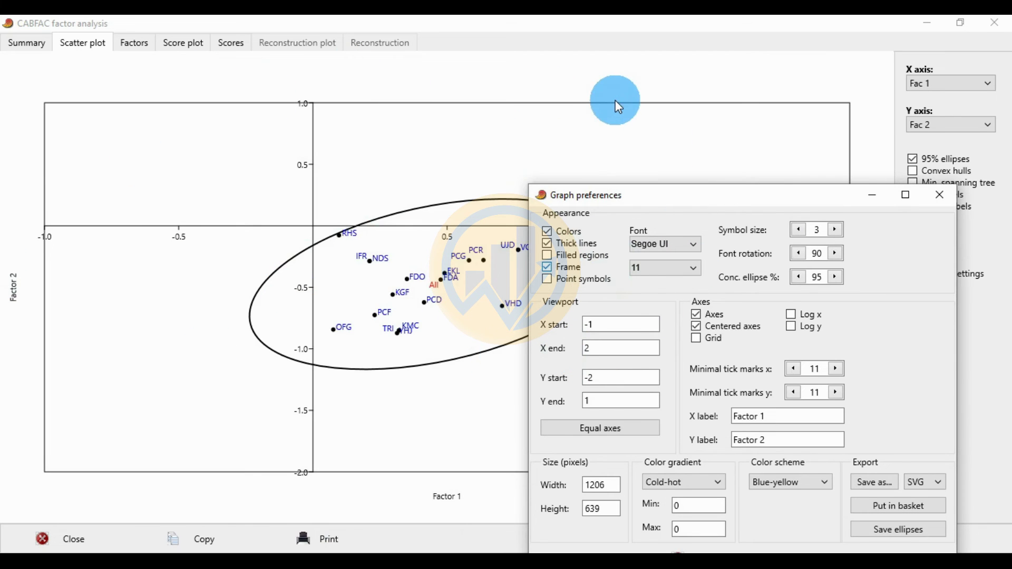
pyautogui.click(550, 268)
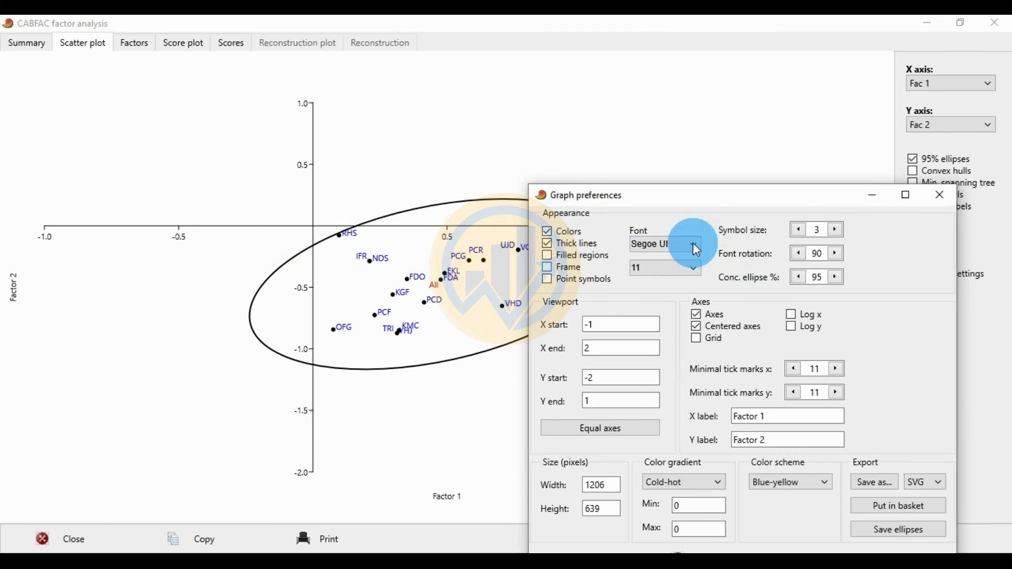
# Step: Set the plot font to Times New Roman at size 12 in Graph preferences
pyautogui.moveTo(701, 194); pyautogui.dragTo(698, 106)
pyautogui.click(691, 156)
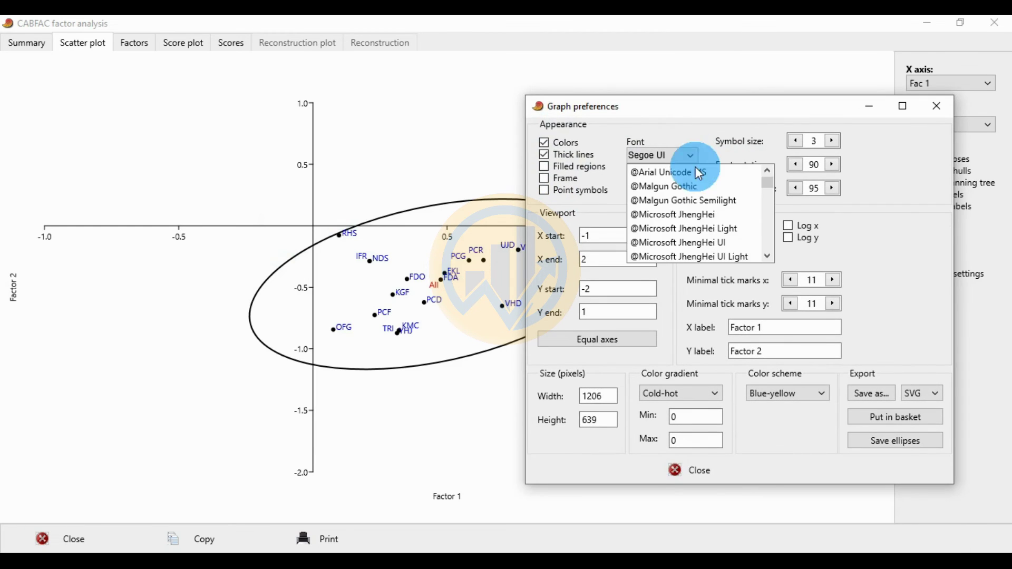
pyautogui.moveTo(772, 183); pyautogui.dragTo(704, 228)
pyautogui.scroll(-10, 709, 234)
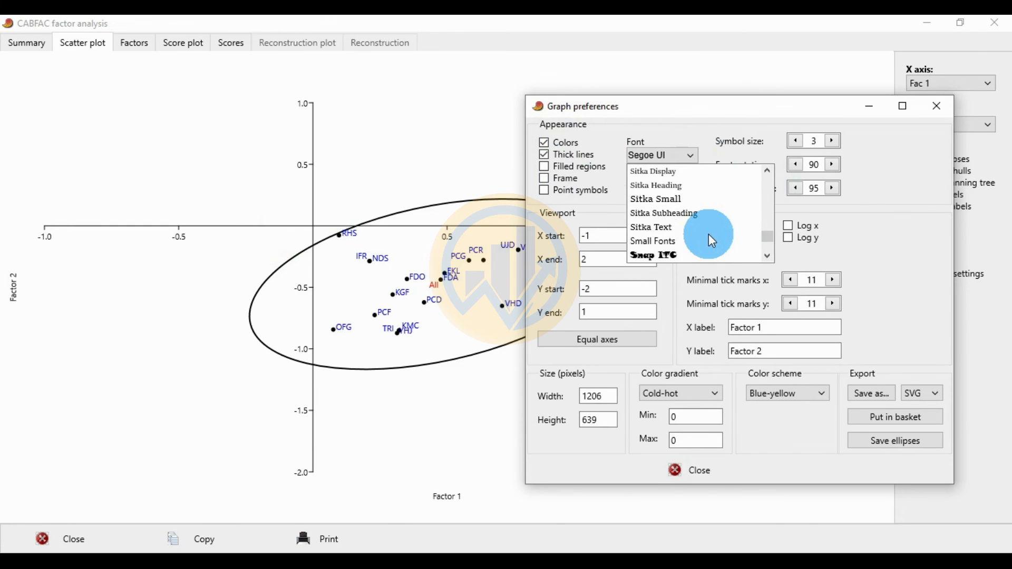
pyautogui.scroll(-2, 708, 234)
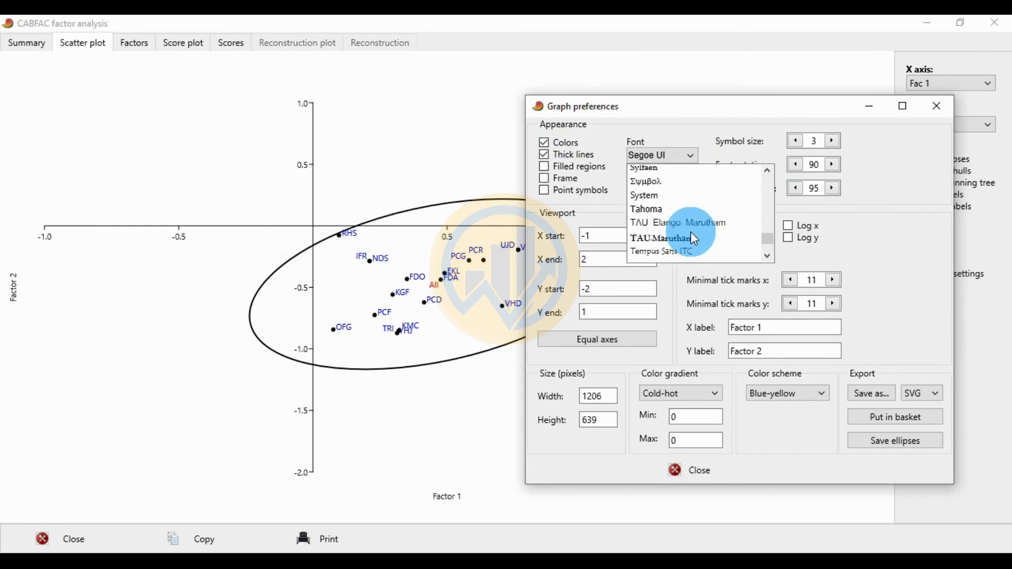
pyautogui.scroll(-1, 694, 238)
pyautogui.click(683, 240)
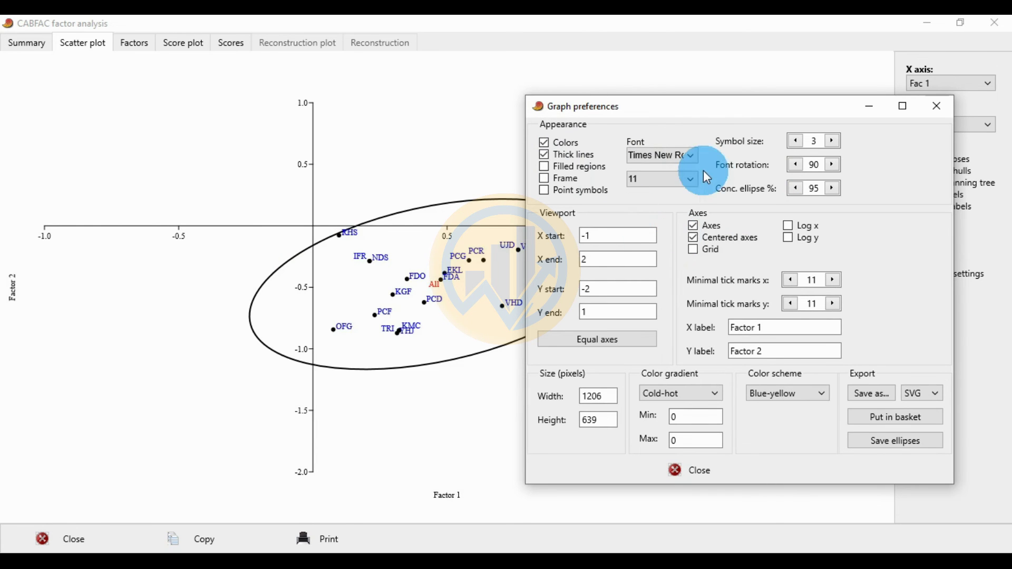
pyautogui.click(688, 181)
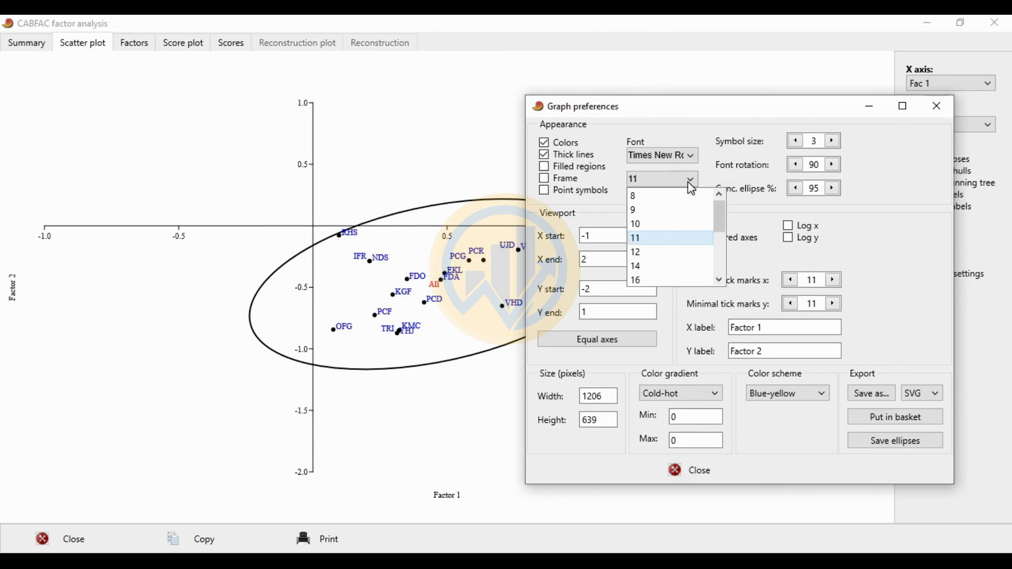
pyautogui.click(646, 253)
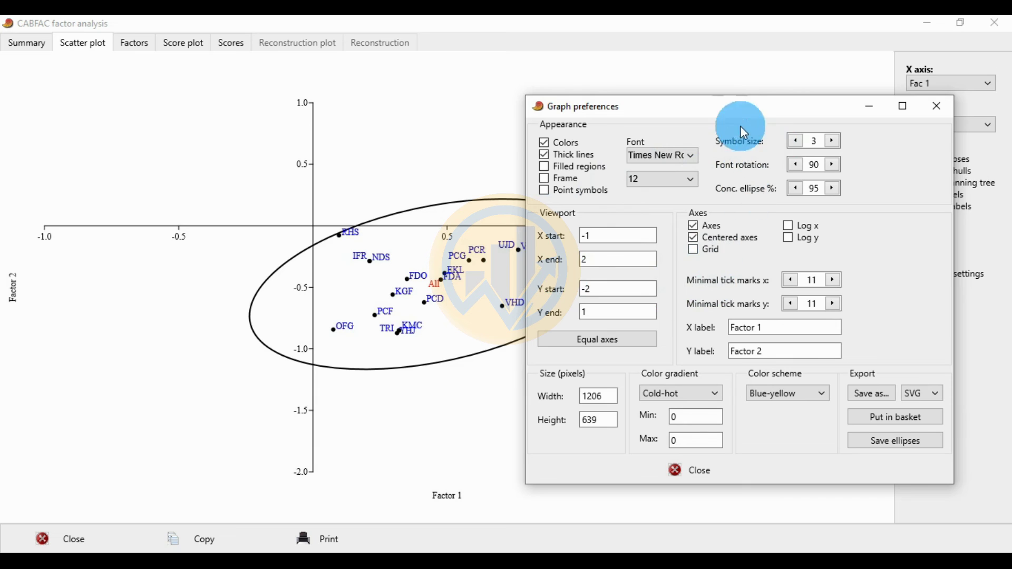
# Step: Enlarge the point symbols to size 6, then shrink them back to size 3
pyautogui.moveTo(743, 130); pyautogui.dragTo(784, 182)
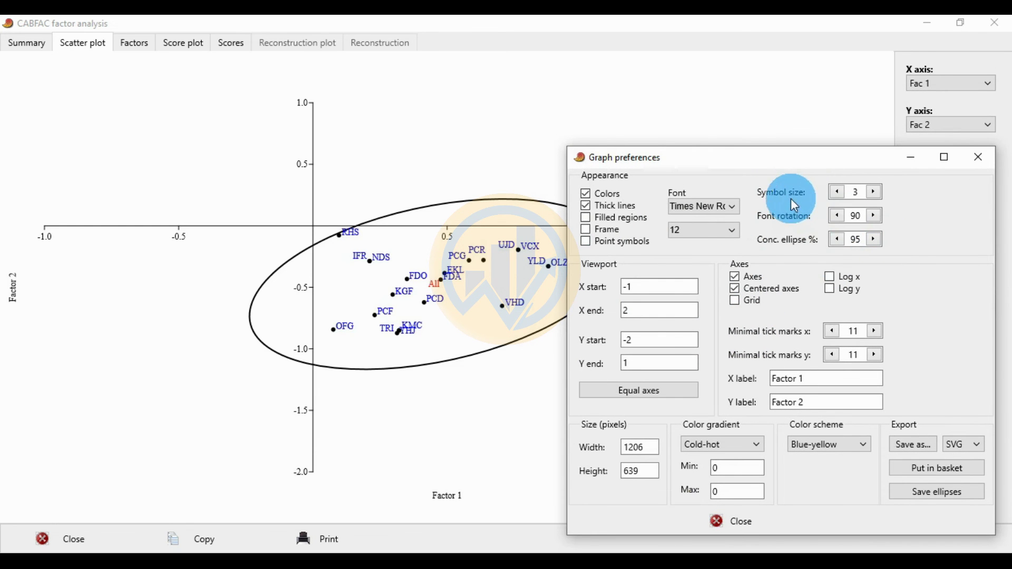
pyautogui.click(874, 192)
pyautogui.click(874, 192)
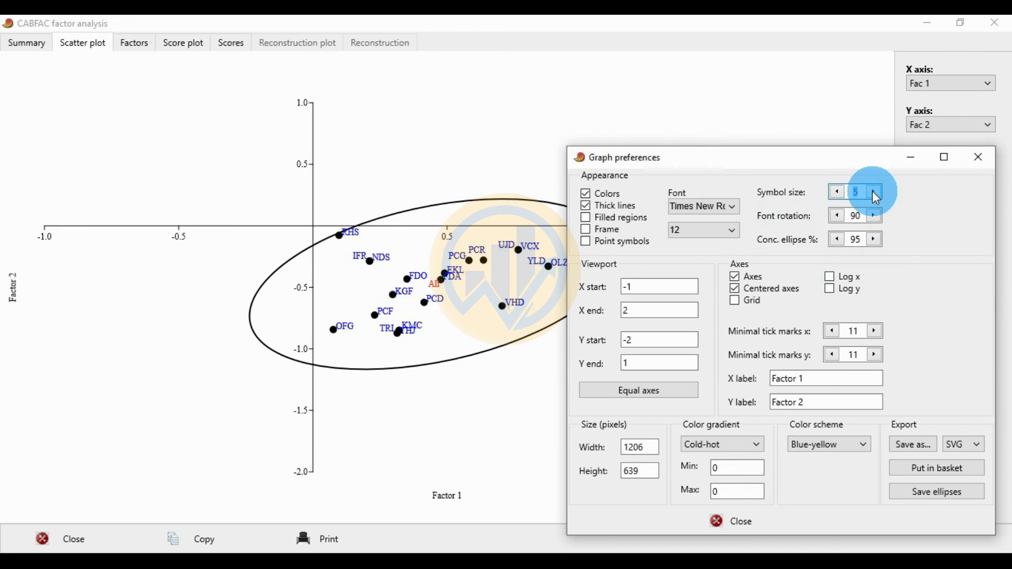
pyautogui.click(874, 192)
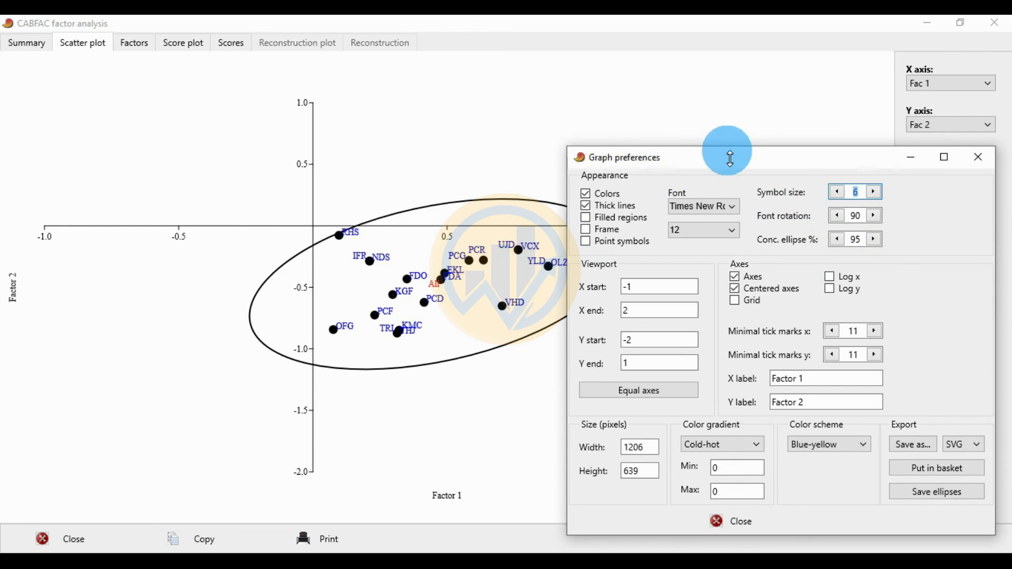
pyautogui.moveTo(725, 164); pyautogui.dragTo(711, 102)
pyautogui.click(826, 135)
pyautogui.click(826, 135)
pyautogui.click(825, 135)
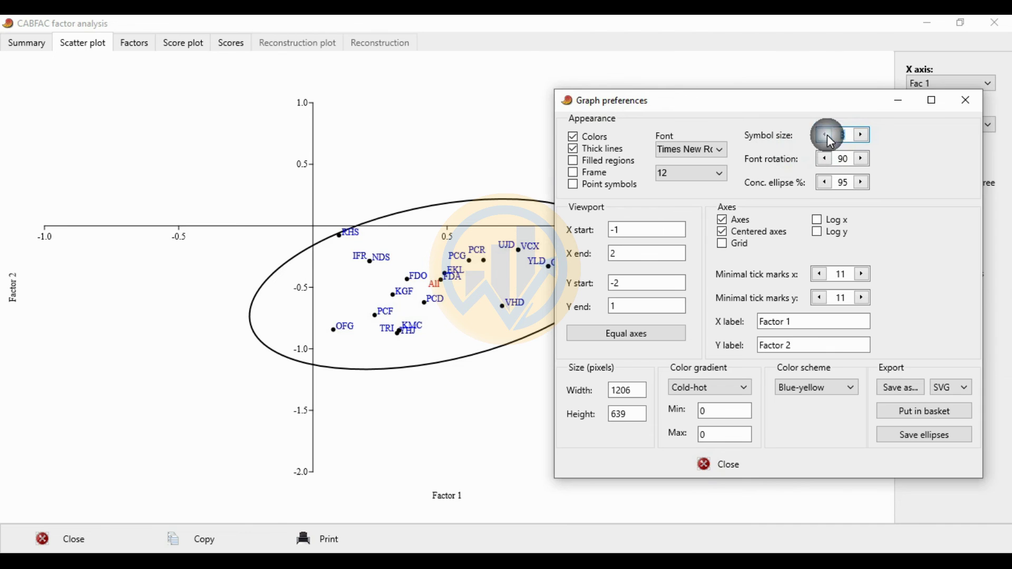
pyautogui.moveTo(818, 106); pyautogui.dragTo(887, 117)
pyautogui.moveTo(776, 111); pyautogui.dragTo(601, 101)
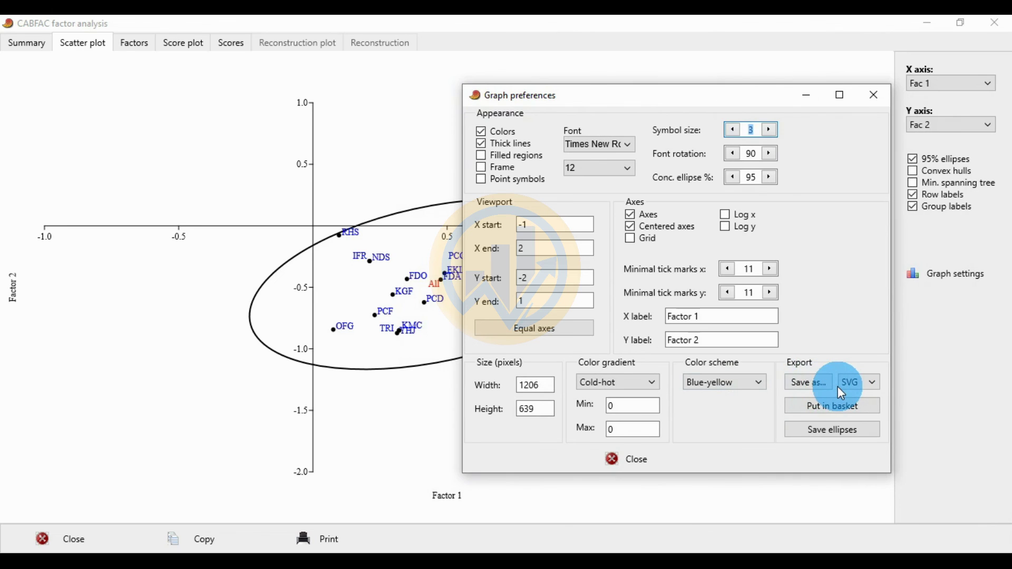
# Step: Choose JPG as the export format and bring up the Save as window
pyautogui.click(873, 390)
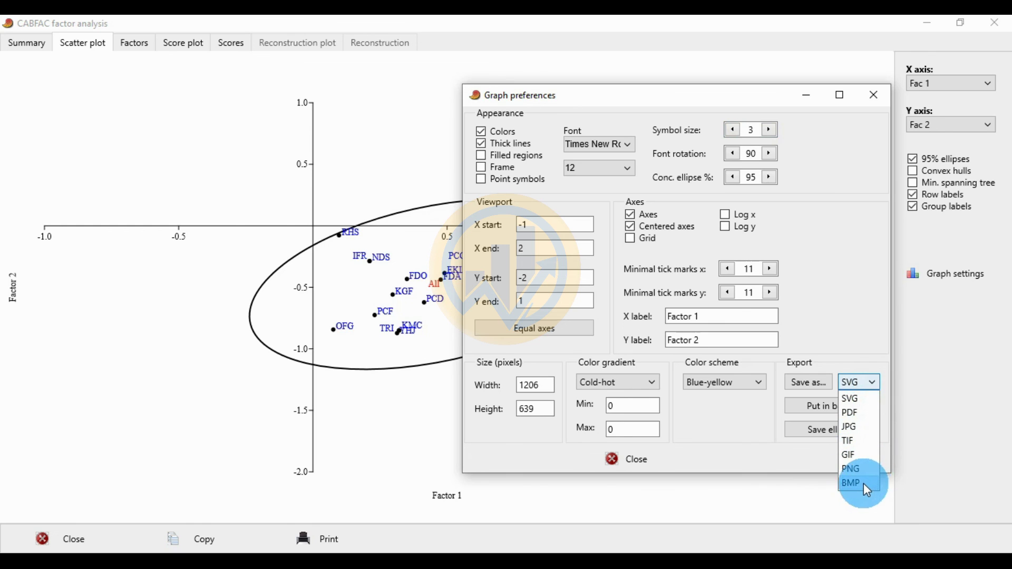
pyautogui.click(862, 428)
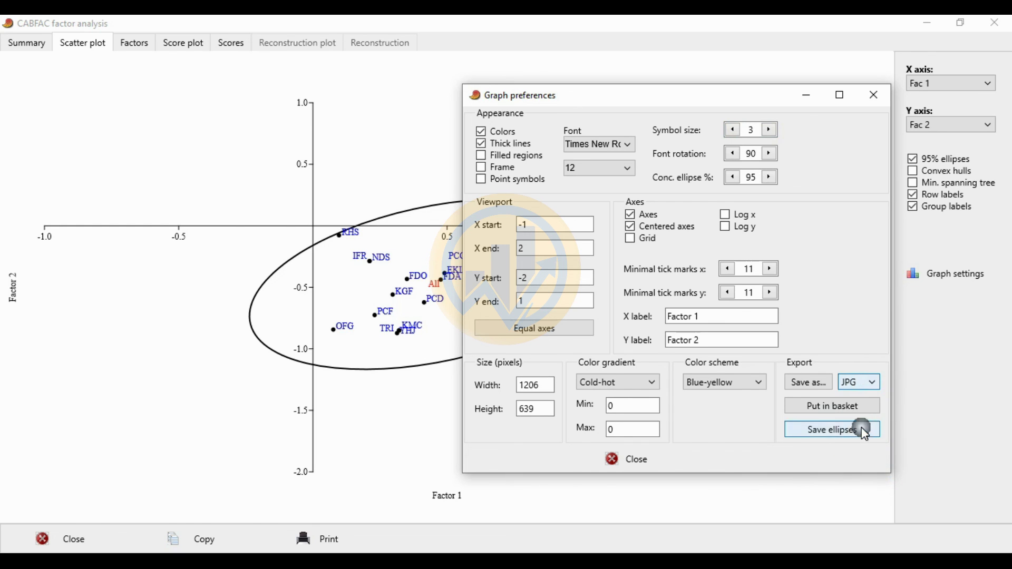
pyautogui.click(809, 383)
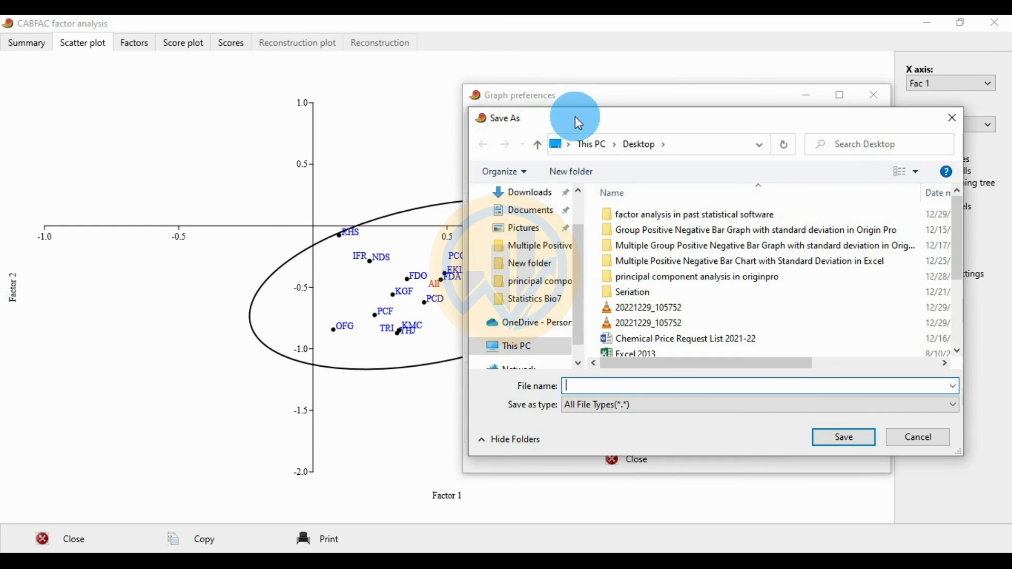
pyautogui.moveTo(579, 122); pyautogui.dragTo(419, 99)
# Step: Save the JPG to the Desktop as 'Factor analysis for past software' and close Graph preferences
pyautogui.click(515, 362)
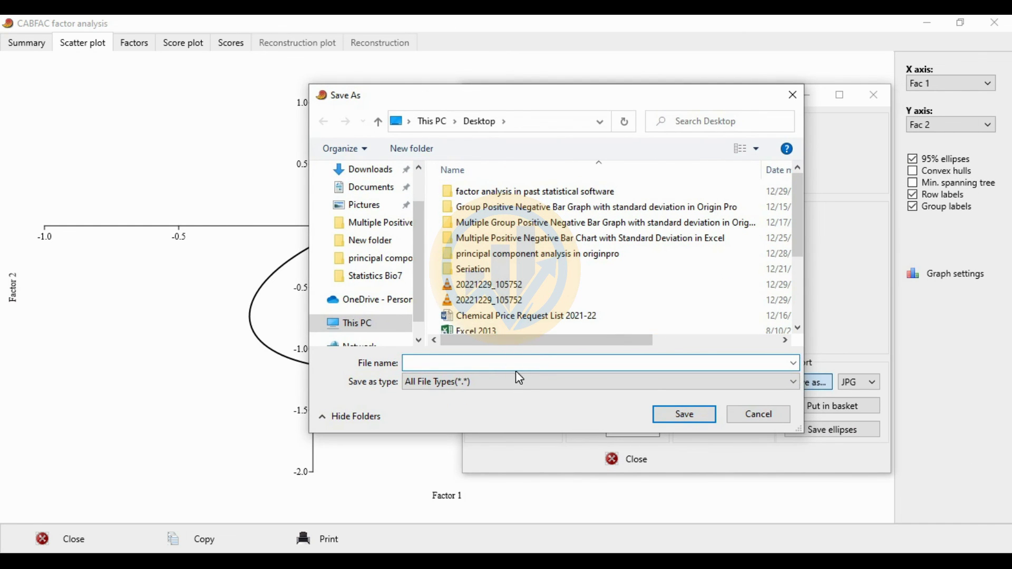
pyautogui.moveTo(525, 112)
pyautogui.mouseDown()
pyautogui.moveTo(533, 104)
pyautogui.moveTo(509, 122)
pyautogui.mouseUp()
pyautogui.click(469, 373)
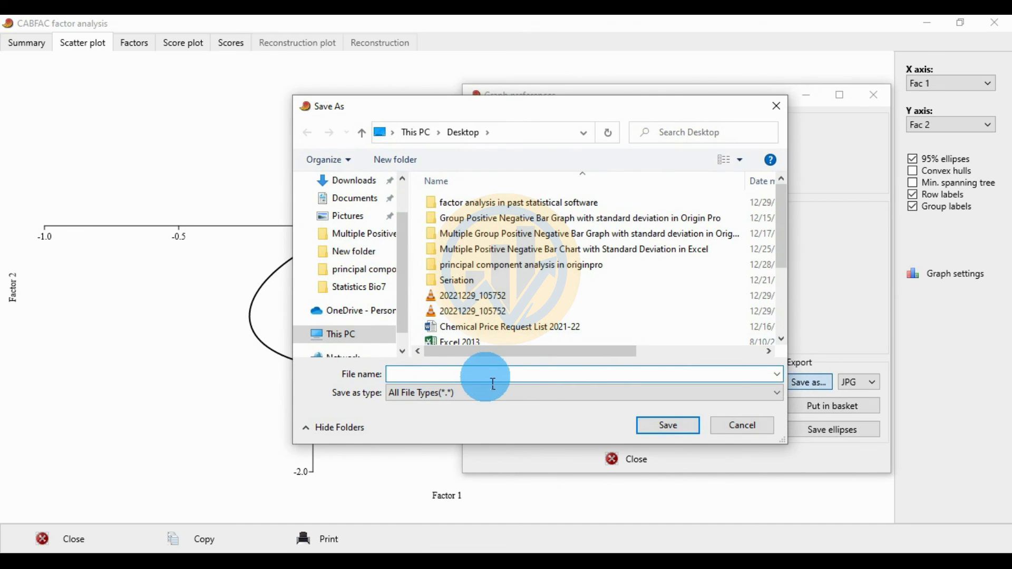
pyautogui.write('Factor ')
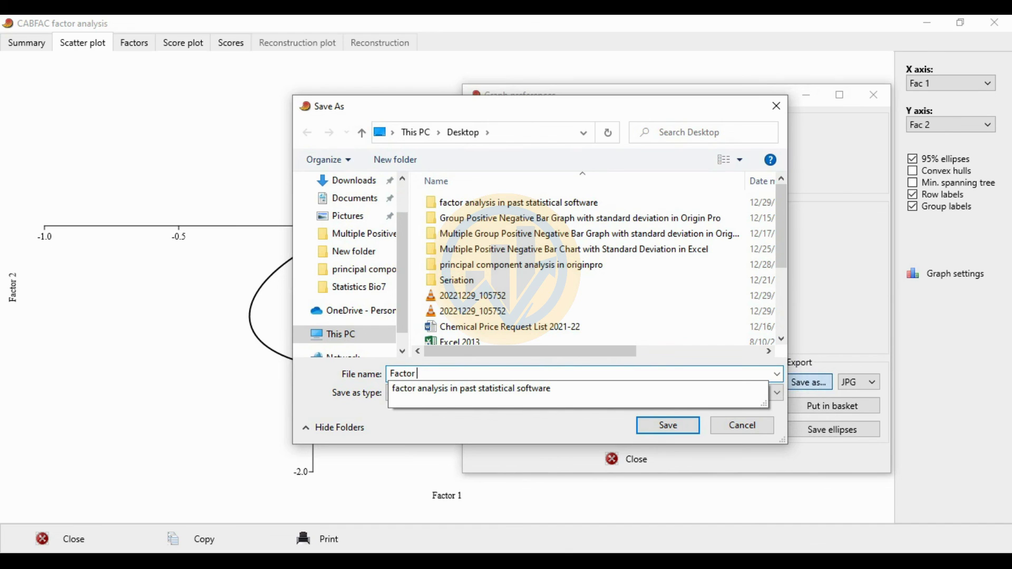
pyautogui.write('analysis')
pyautogui.click(485, 377)
pyautogui.write('for ')
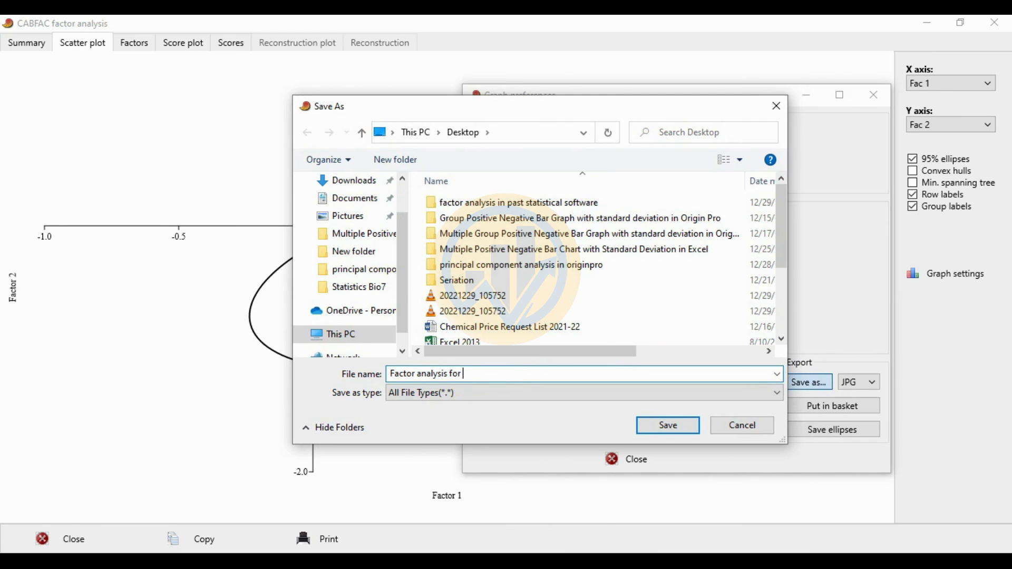
pyautogui.write('past software')
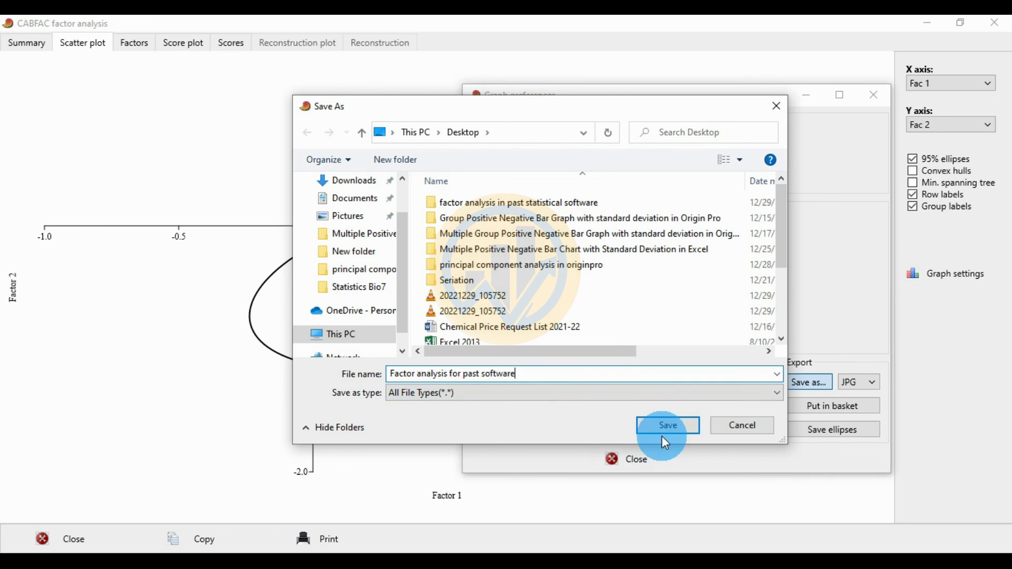
pyautogui.click(689, 429)
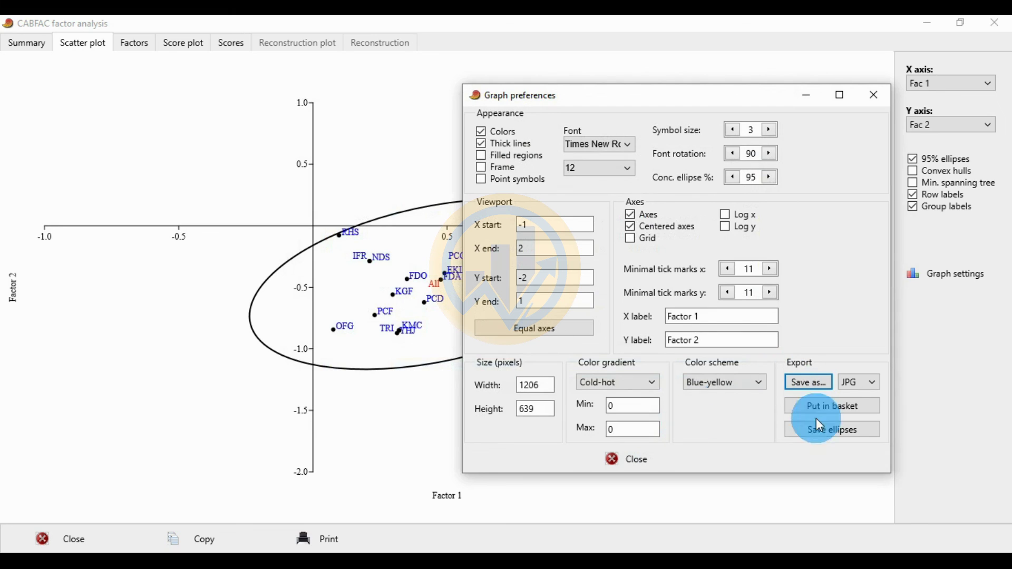
pyautogui.click(630, 454)
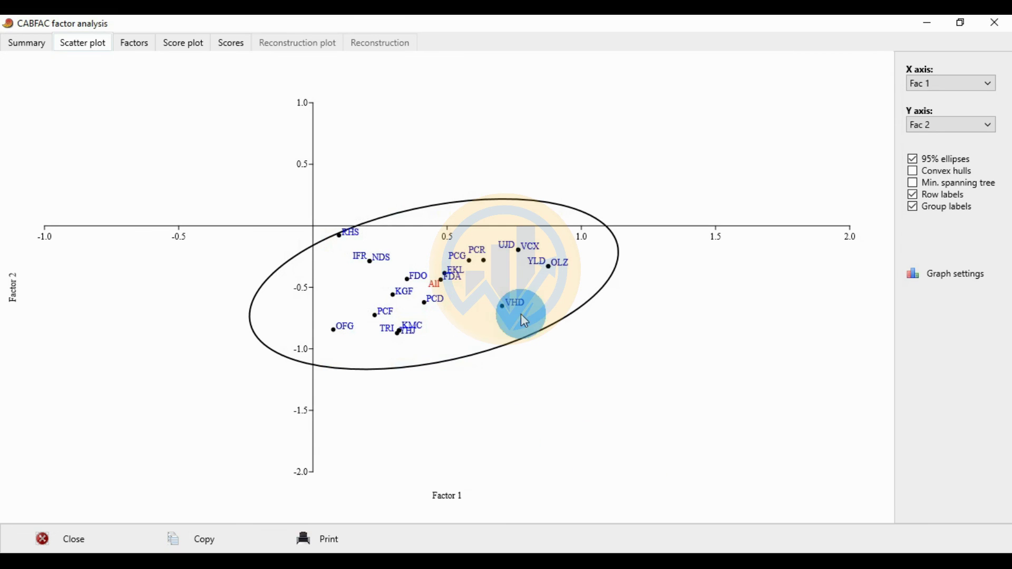